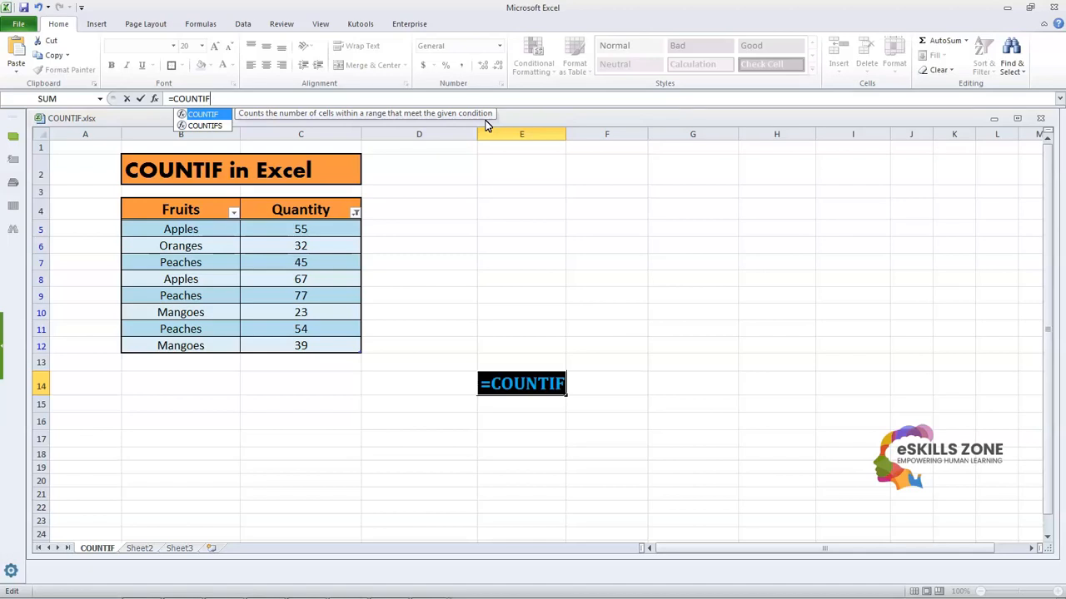
Complete the formula in cell E14 as =COUNTIF(Table3[Fruits],"APPLES"), using the Fruits entries B5:B12 as the range.
{"action": "type", "text": "("}
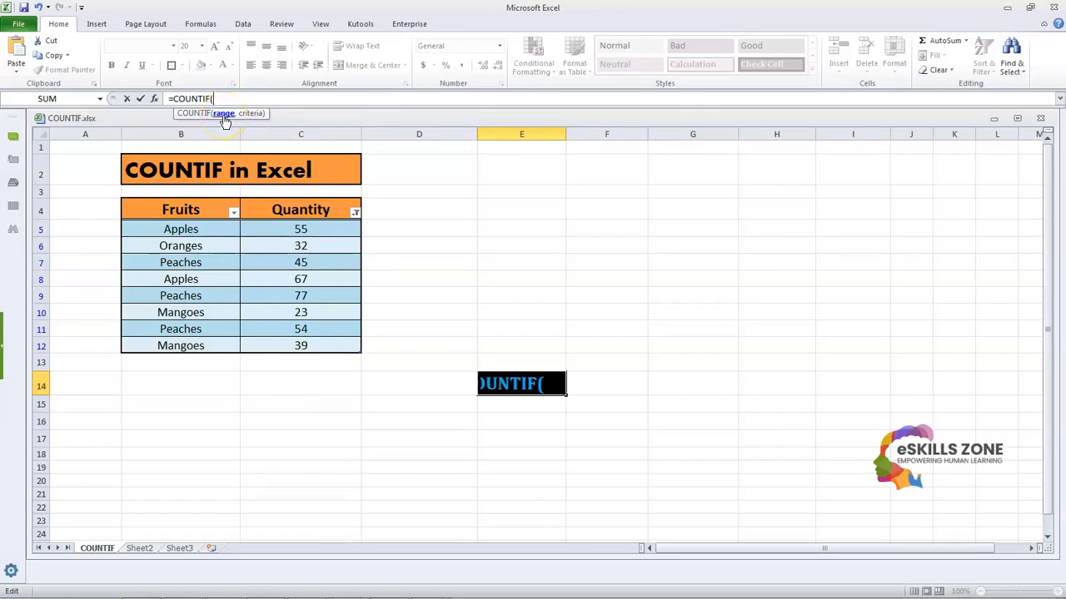
{"action": "left_click", "coordinate": [190, 231]}
{"action": "left_click_drag", "start_coordinate": [190, 230], "coordinate": [204, 341]}
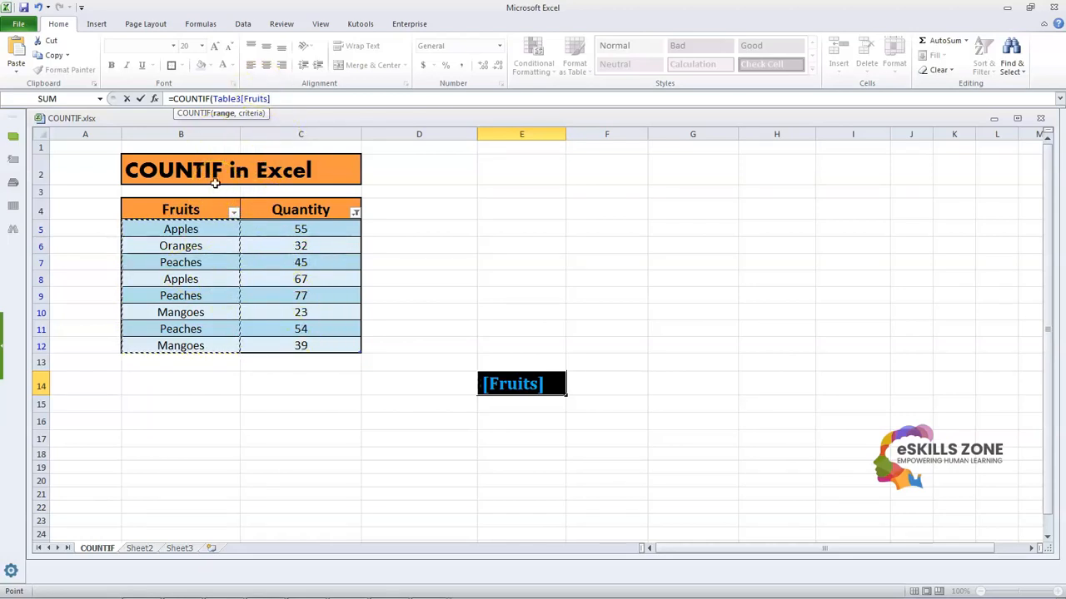
{"action": "type", "text": ","}
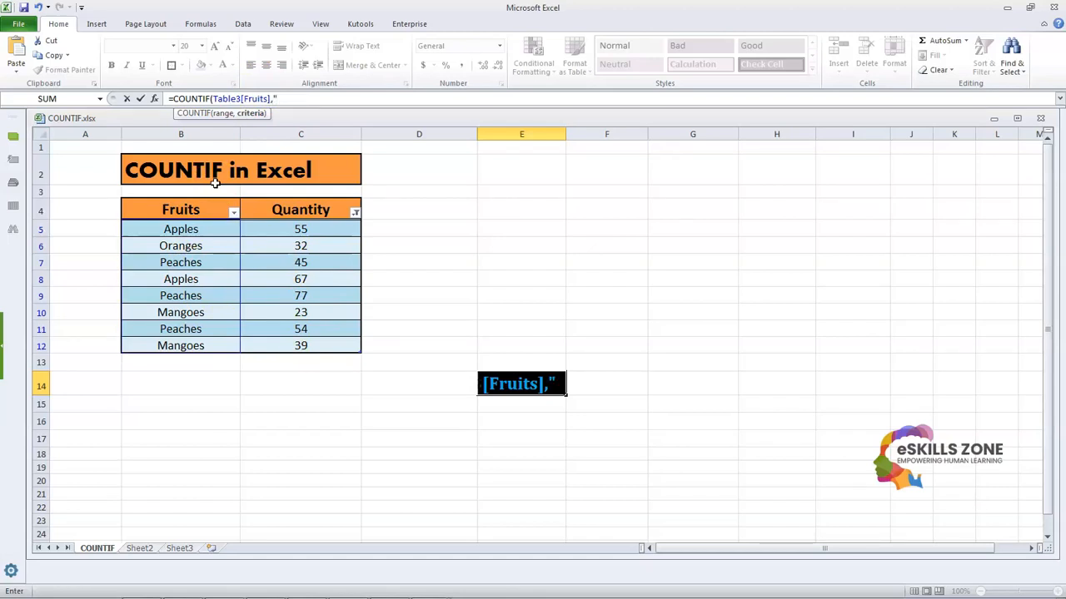
{"action": "type", "text": "\"APPLES"}
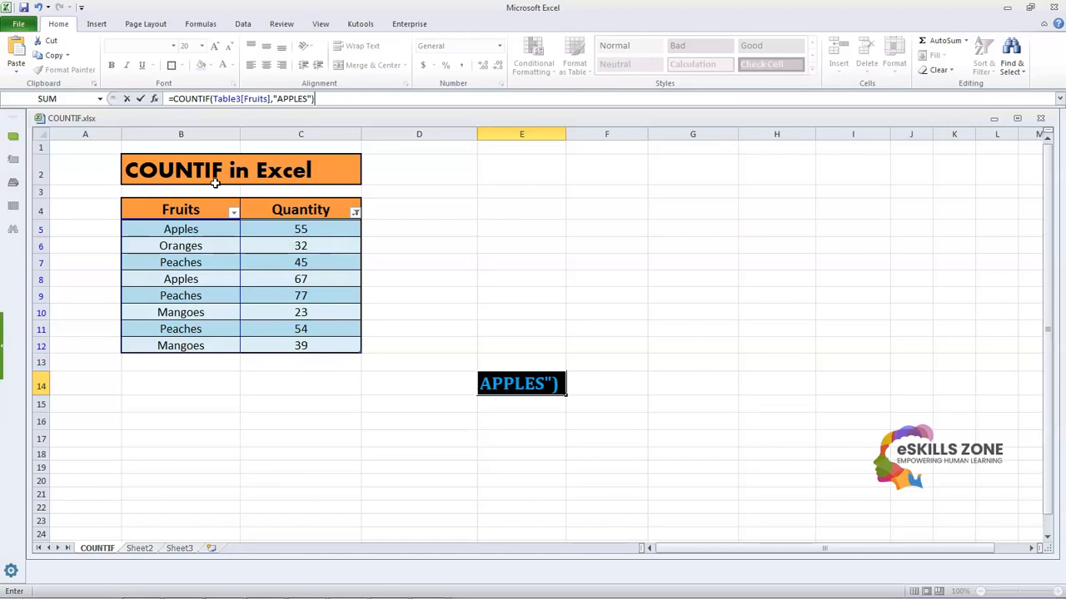
{"action": "key", "text": "Return"}
{"action": "key", "text": "Up"}
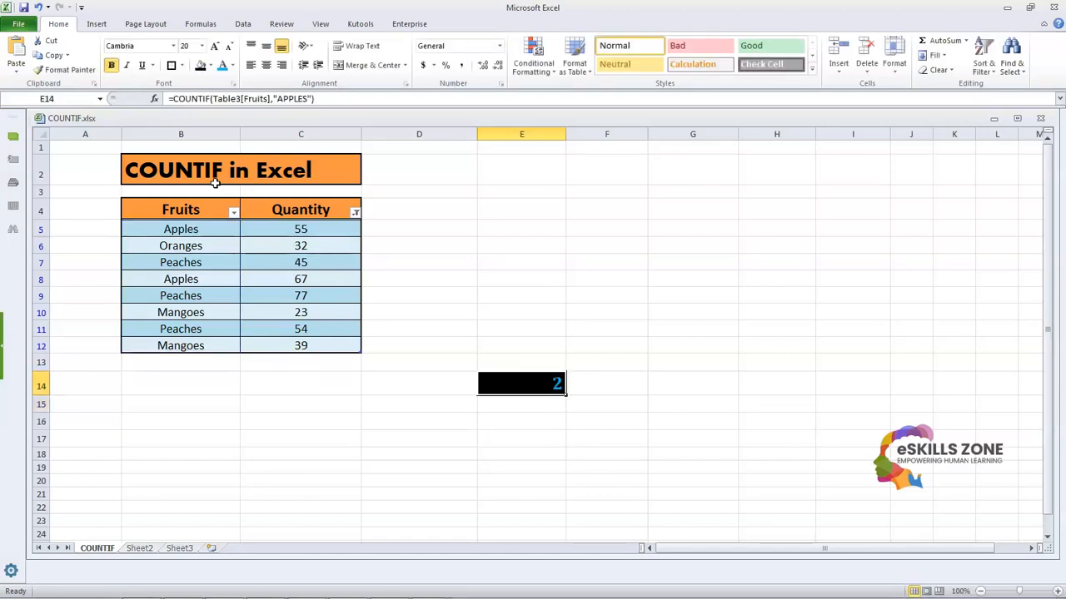
{"action": "key", "text": "Right"}
{"action": "key", "text": "Left"}
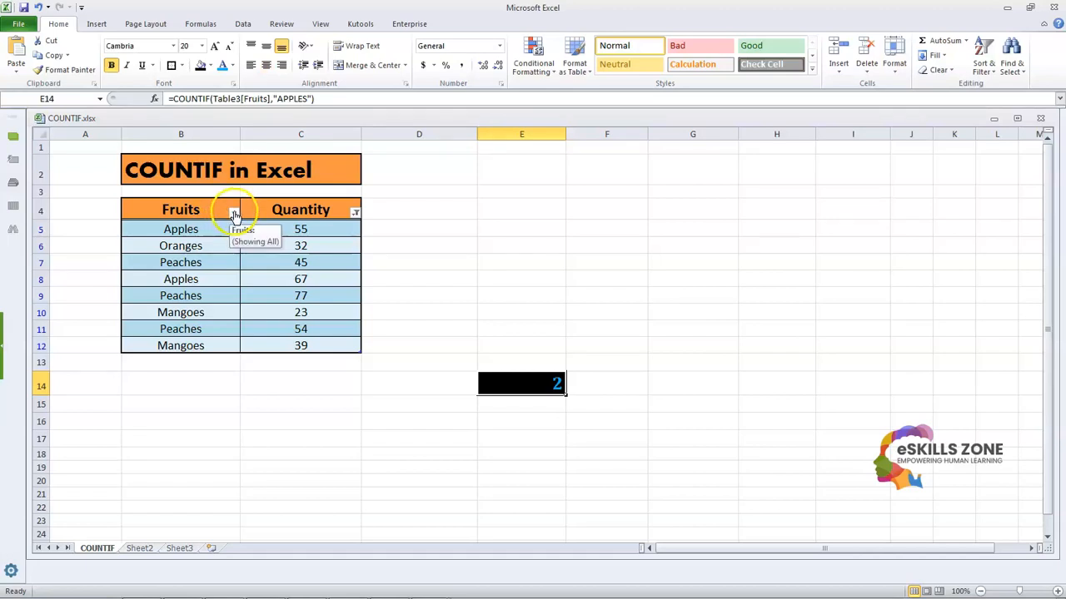
Filter the Fruits column to entries that begin with A, and undo the filter after checking the rows.
{"action": "left_click", "coordinate": [234, 213]}
{"action": "mouse_move", "coordinate": [188, 302]}
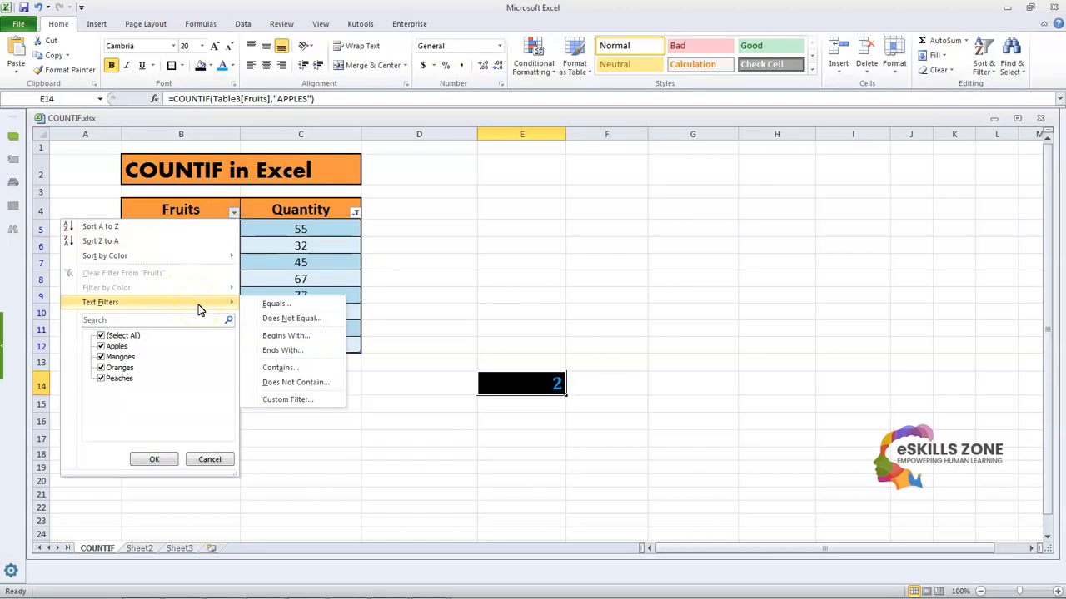
{"action": "left_click", "coordinate": [278, 306]}
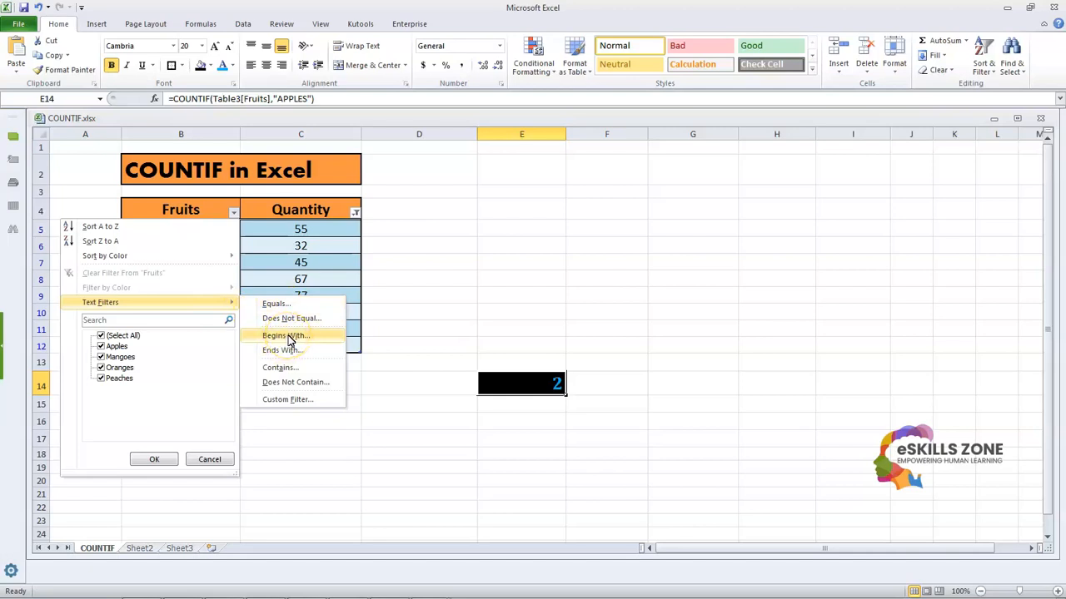
{"action": "left_click", "coordinate": [287, 337]}
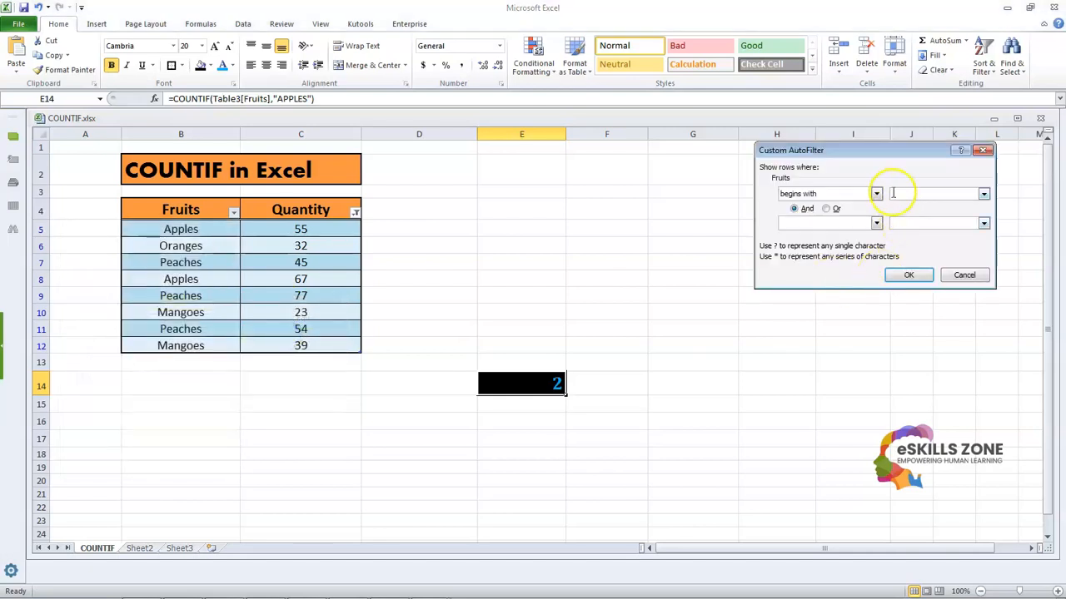
{"action": "left_click", "coordinate": [893, 190]}
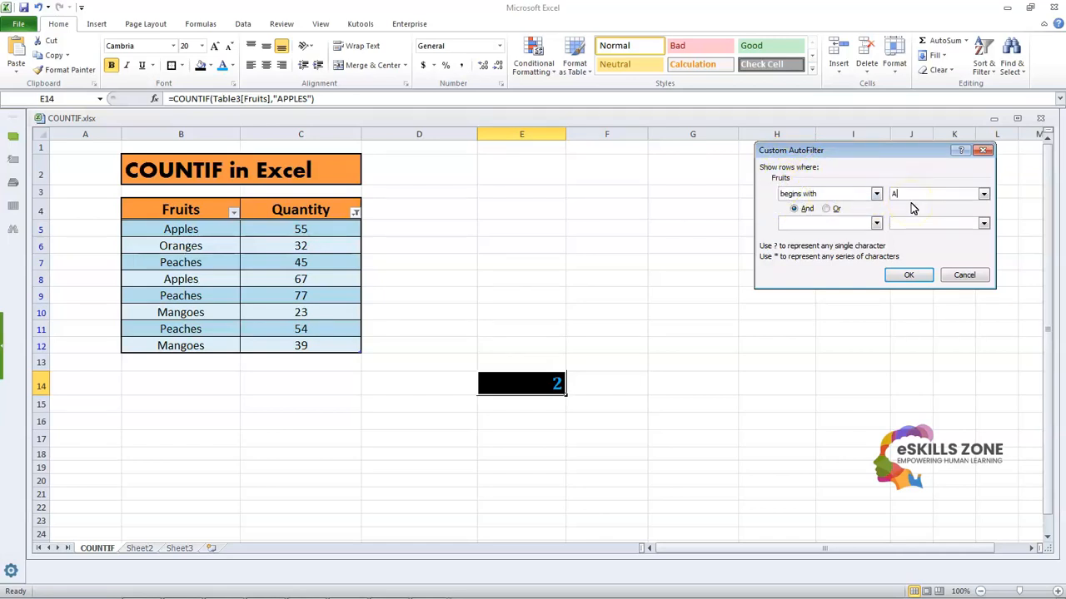
{"action": "left_click", "coordinate": [915, 276]}
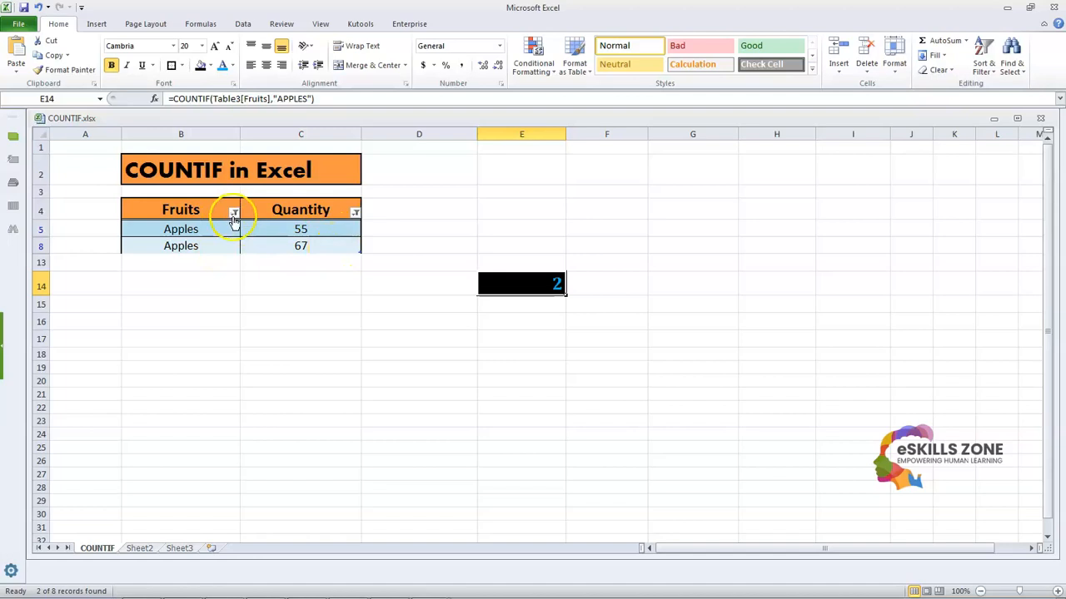
{"action": "key", "text": "ctrl+z"}
Change the criteria of the COUNTIF formula in cell E14 to "ORANGES".
{"action": "left_click", "coordinate": [528, 298]}
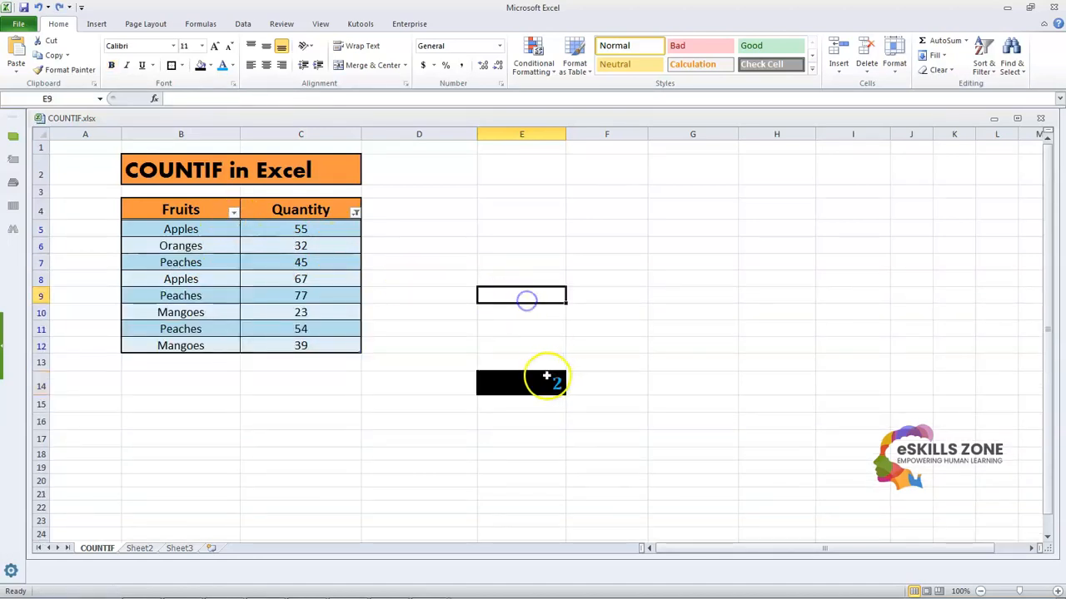
{"action": "left_click", "coordinate": [549, 381]}
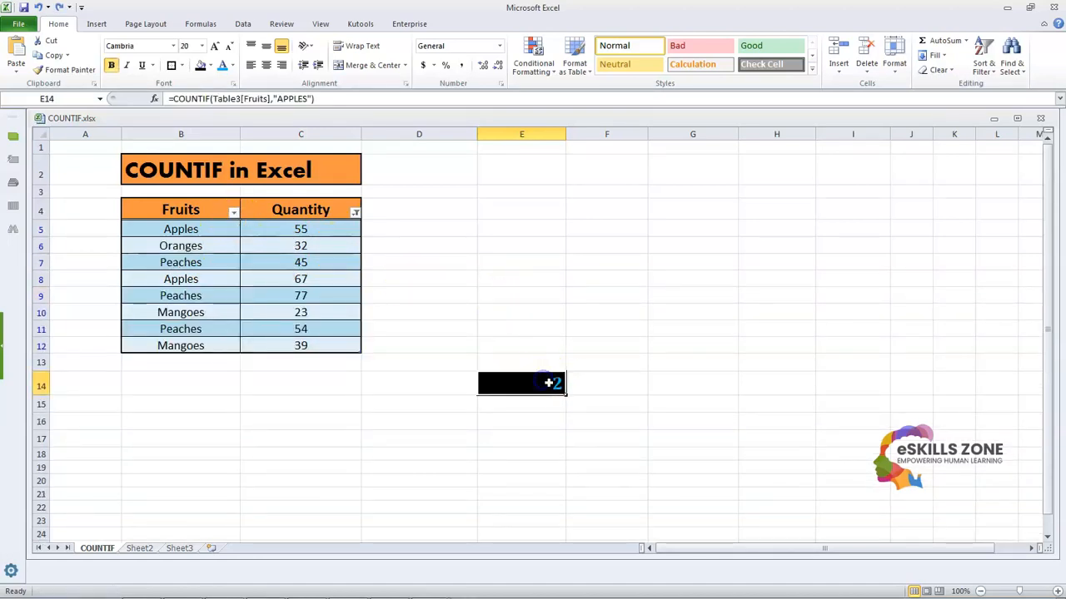
{"action": "left_click", "coordinate": [307, 98]}
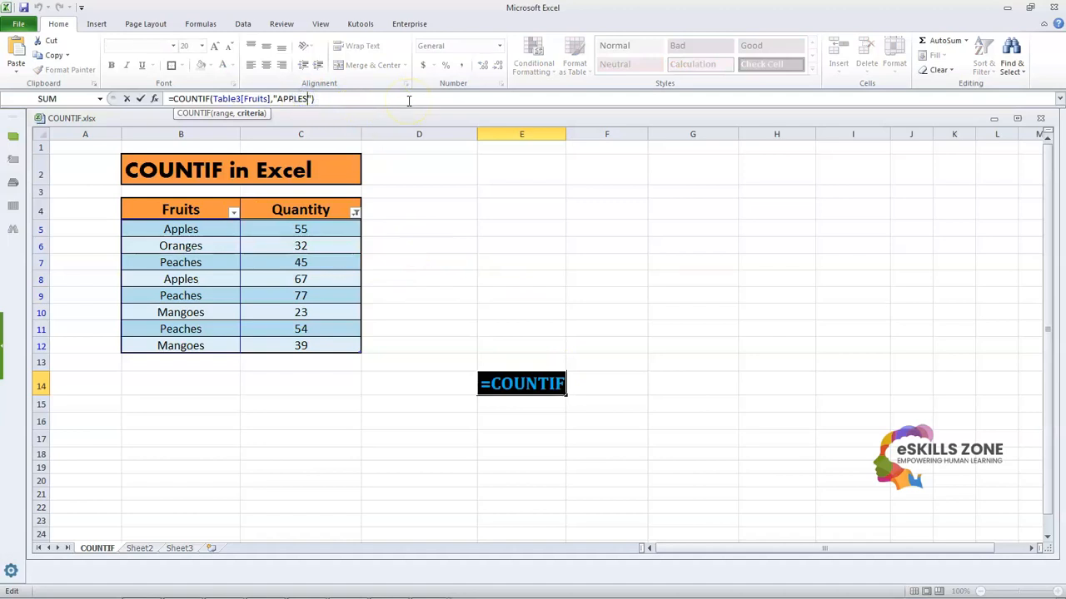
{"action": "key", "text": "BackSpace"}
{"action": "key", "text": "BackSpace"}
{"action": "key", "text": "BackSpace"}
{"action": "key", "text": "BackSpace"}
{"action": "key", "text": "BackSpace"}
{"action": "key", "text": "BackSpace"}
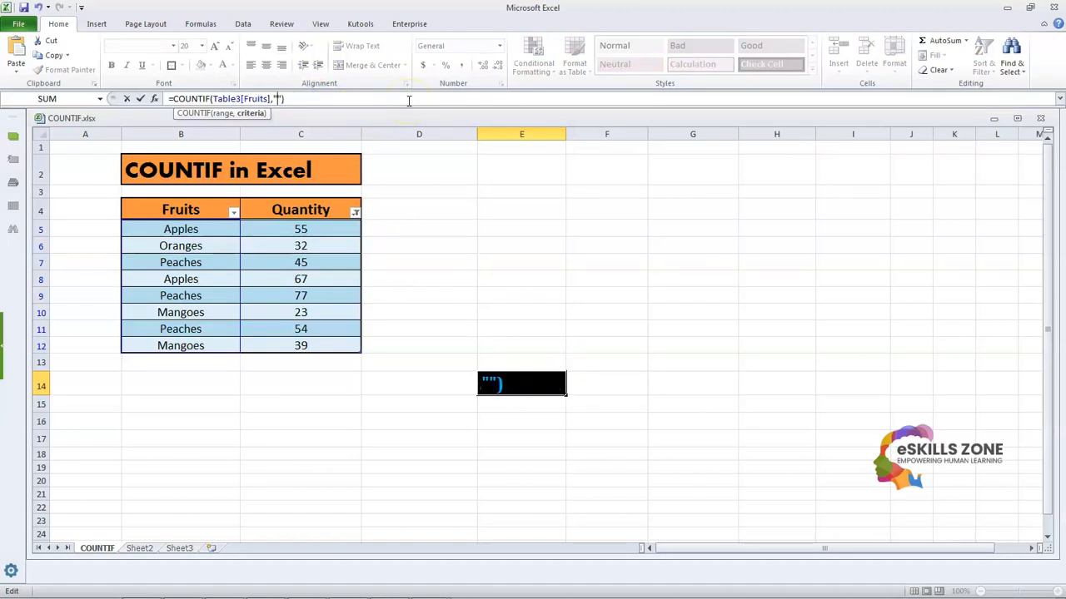
{"action": "type", "text": "ORANGES"}
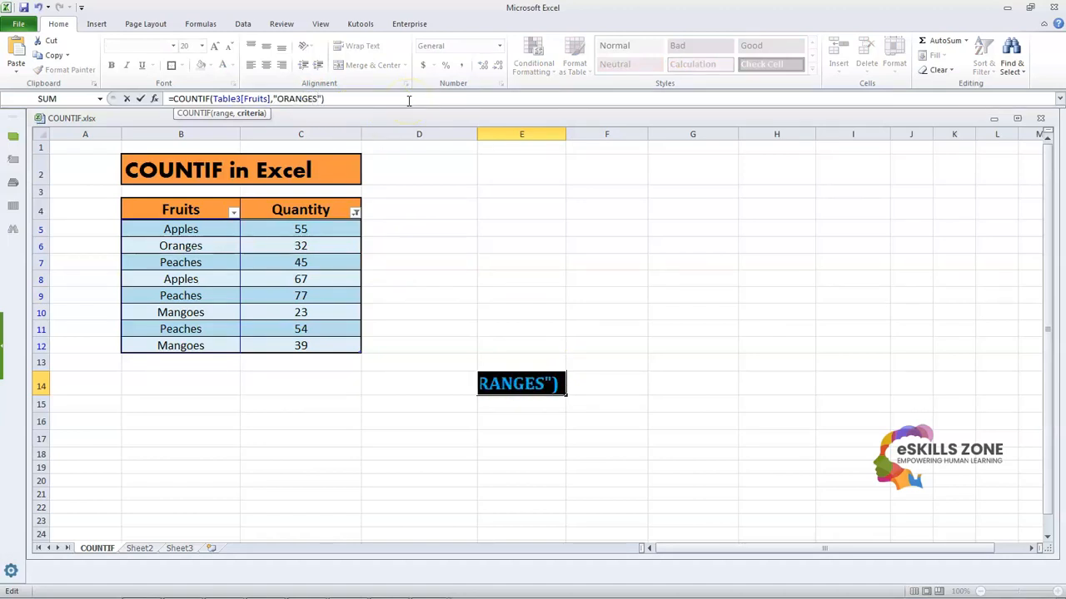
{"action": "key", "text": "Return"}
{"action": "key", "text": "Up"}
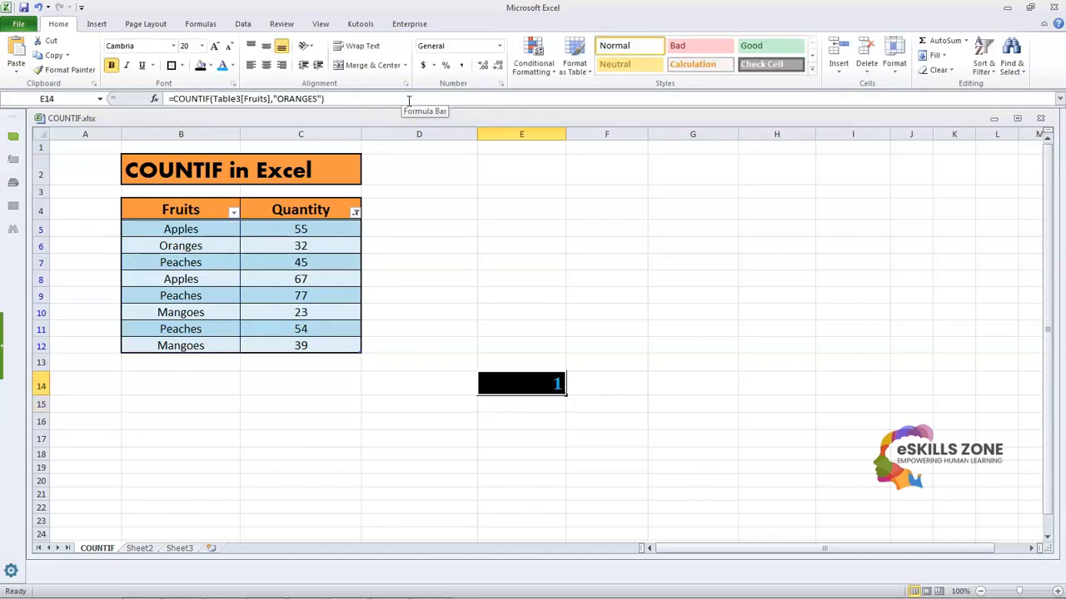
Filter the Fruits column to entries that begin with O, and undo the filter after checking the rows.
{"action": "left_click", "coordinate": [234, 213]}
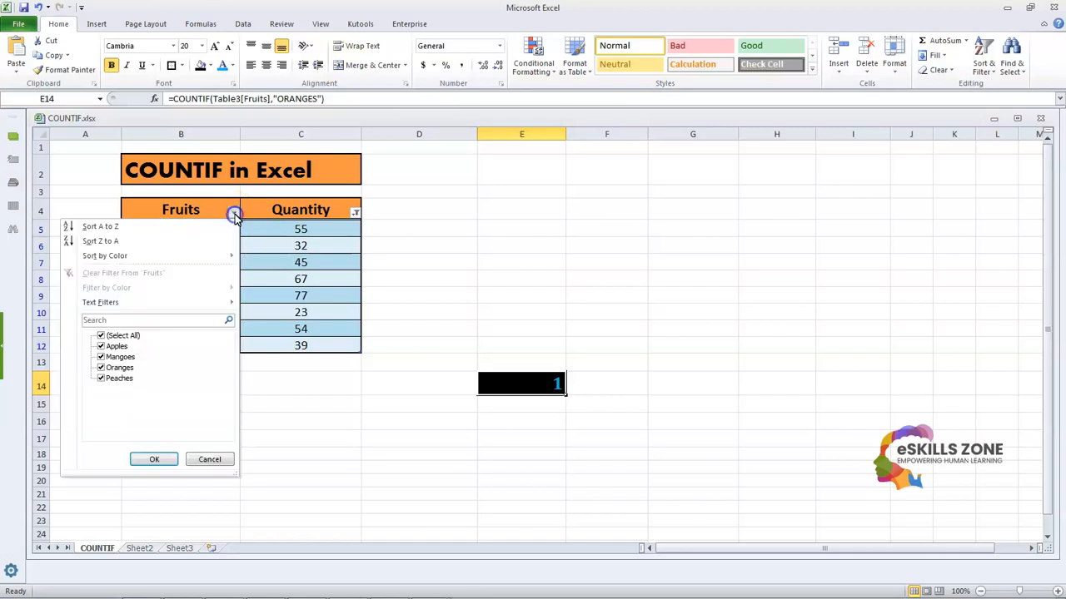
{"action": "mouse_move", "coordinate": [199, 307]}
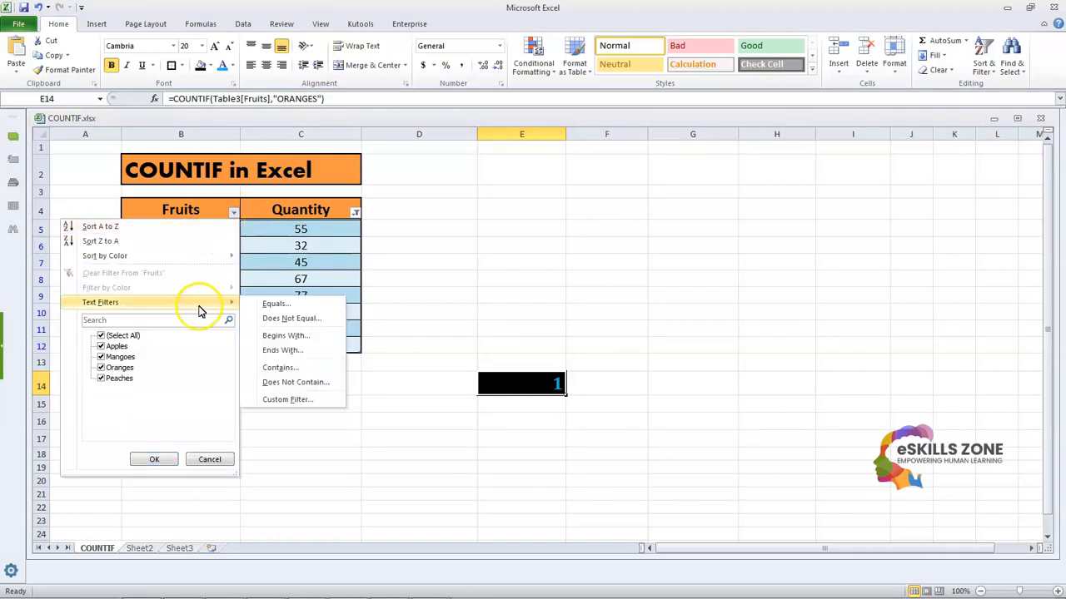
{"action": "left_click", "coordinate": [296, 336]}
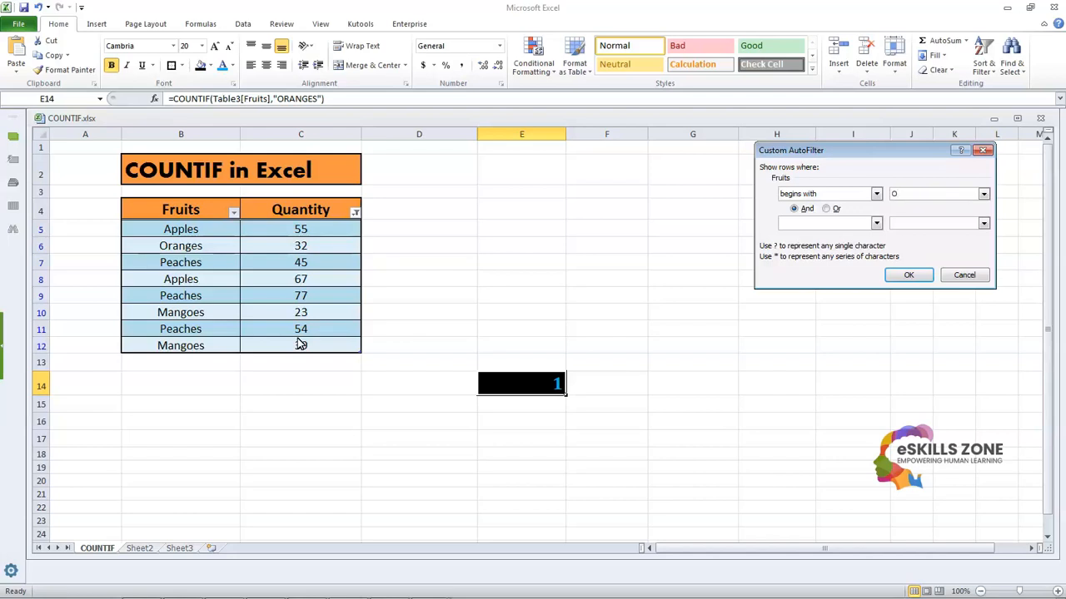
{"action": "left_click", "coordinate": [898, 276]}
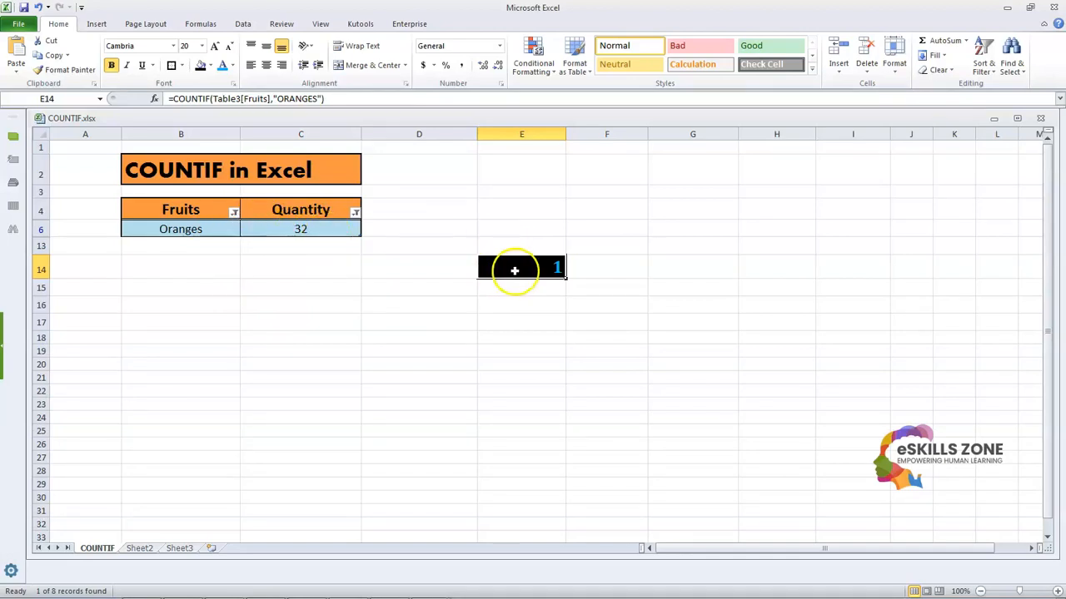
{"action": "left_click", "coordinate": [234, 213]}
{"action": "left_click", "coordinate": [378, 281]}
{"action": "left_click", "coordinate": [398, 271]}
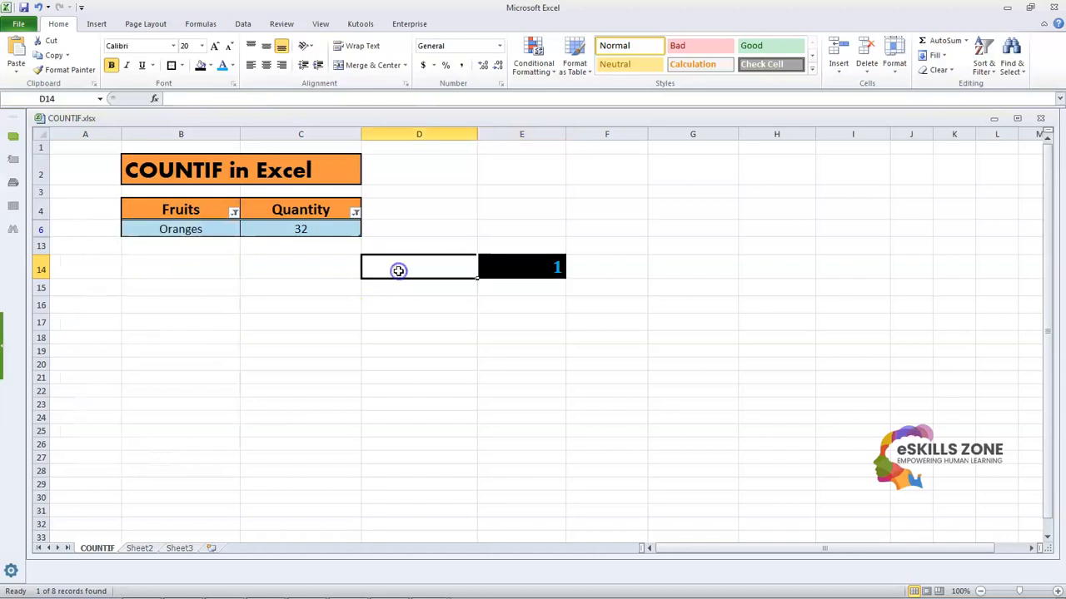
{"action": "key", "text": "ctrl+z"}
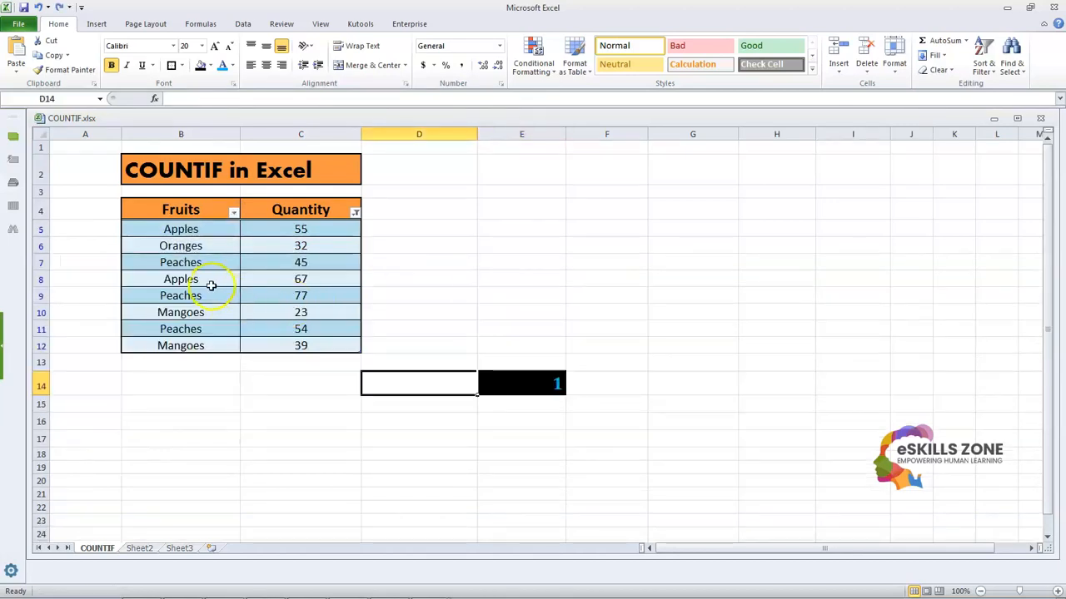
{"action": "left_click", "coordinate": [387, 262]}
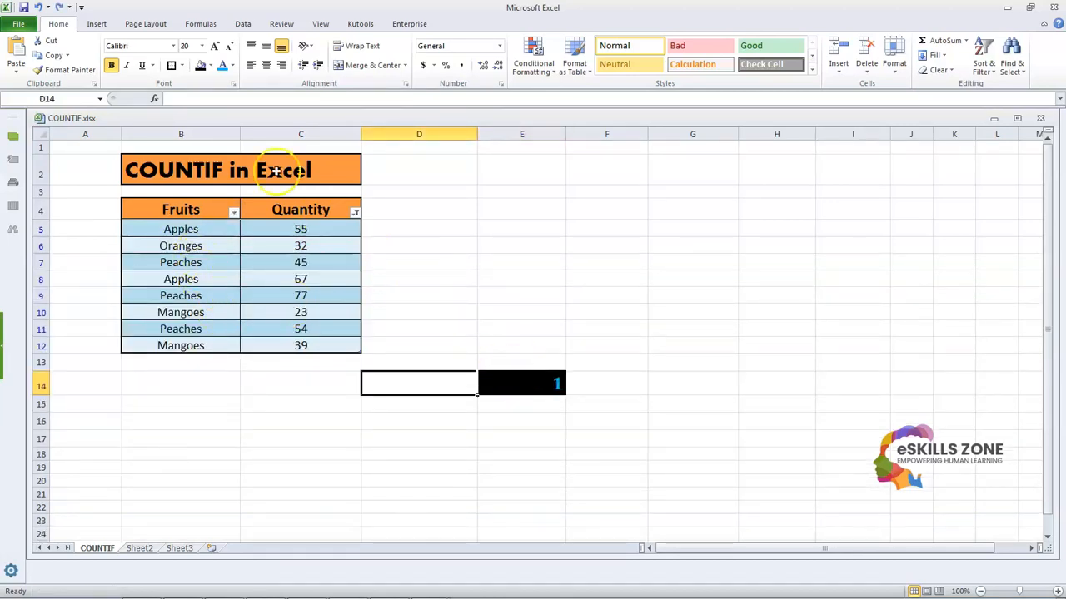
Change the criteria of the COUNTIF formula in cell E14 to "PEACHES".
{"action": "left_click", "coordinate": [521, 408]}
{"action": "left_click", "coordinate": [512, 381]}
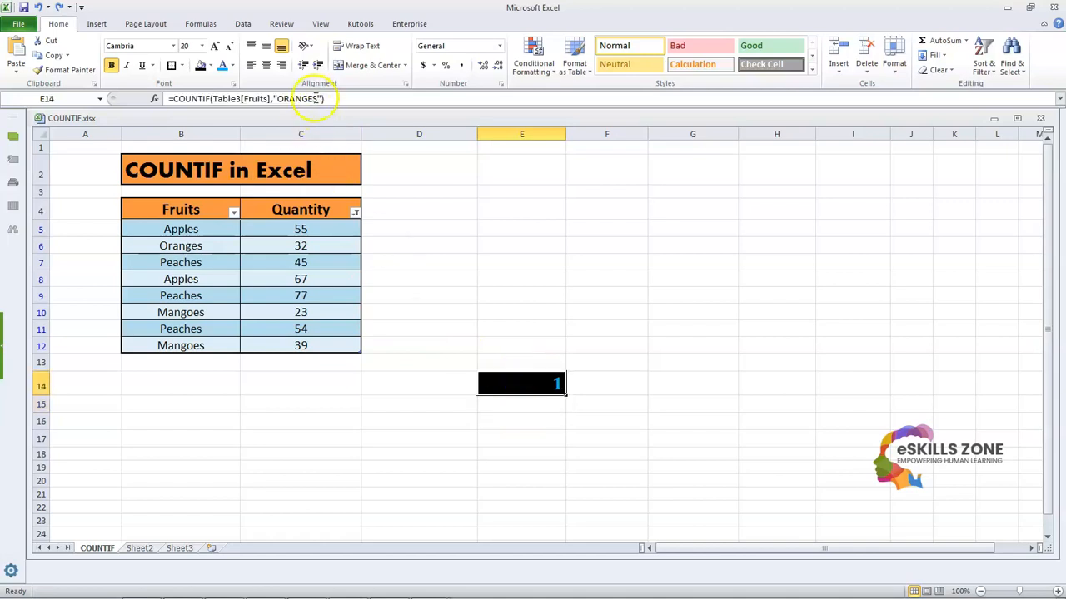
{"action": "left_click", "coordinate": [324, 99]}
{"action": "key", "text": "Right"}
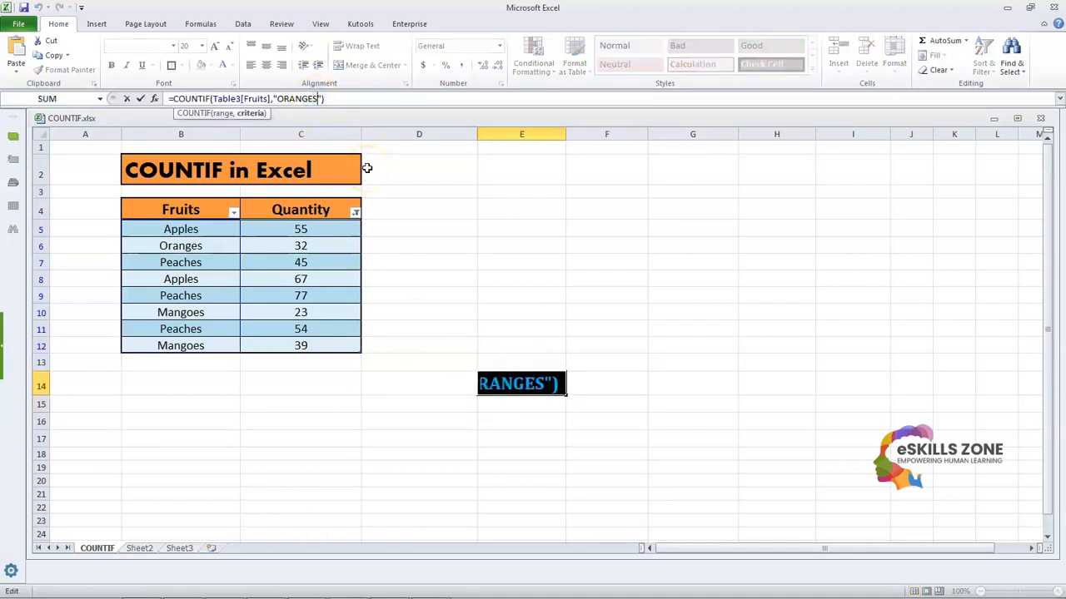
{"action": "key", "text": "shift+Left"}
{"action": "key", "text": "shift+Left"}
{"action": "key", "text": "shift+Left"}
{"action": "type", "text": "PEACHES"}
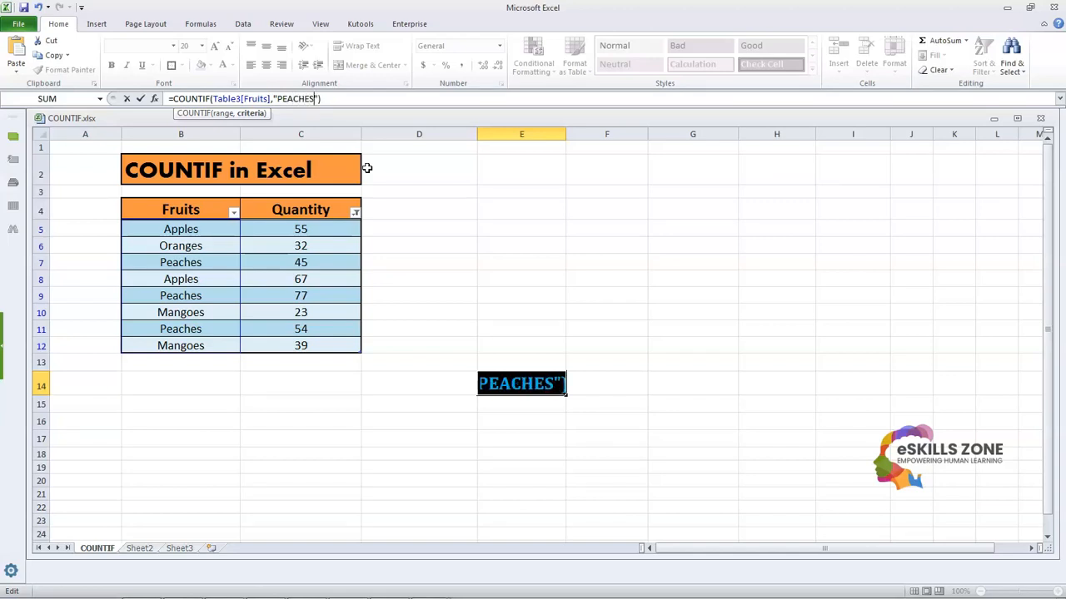
{"action": "key", "text": "Return"}
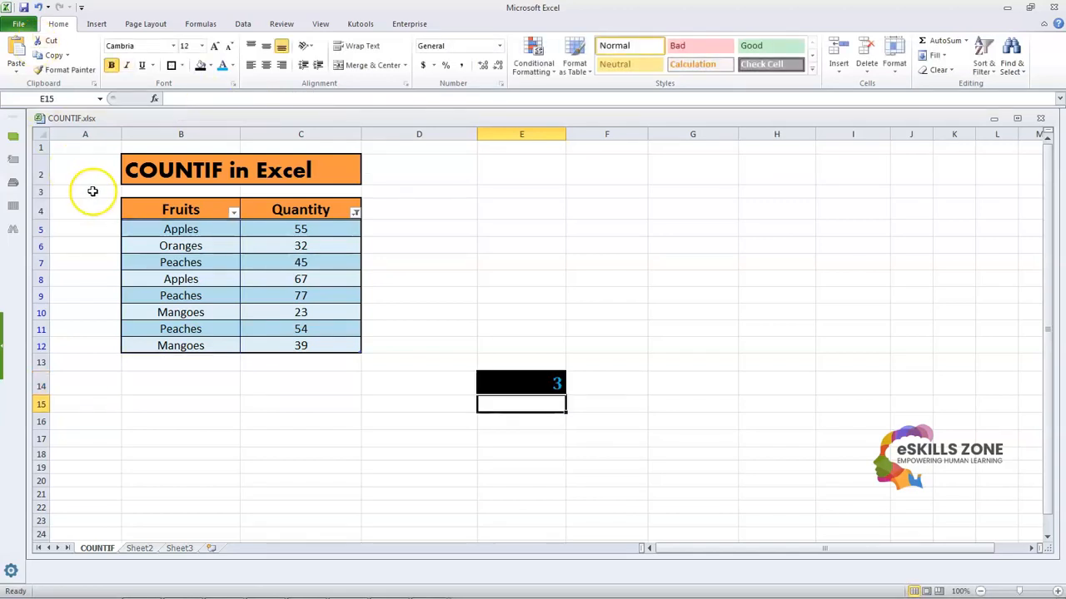
Filter the Fruits column to entries that begin with P, and undo the filter after checking the rows.
{"action": "left_click", "coordinate": [234, 213]}
{"action": "left_click", "coordinate": [230, 303]}
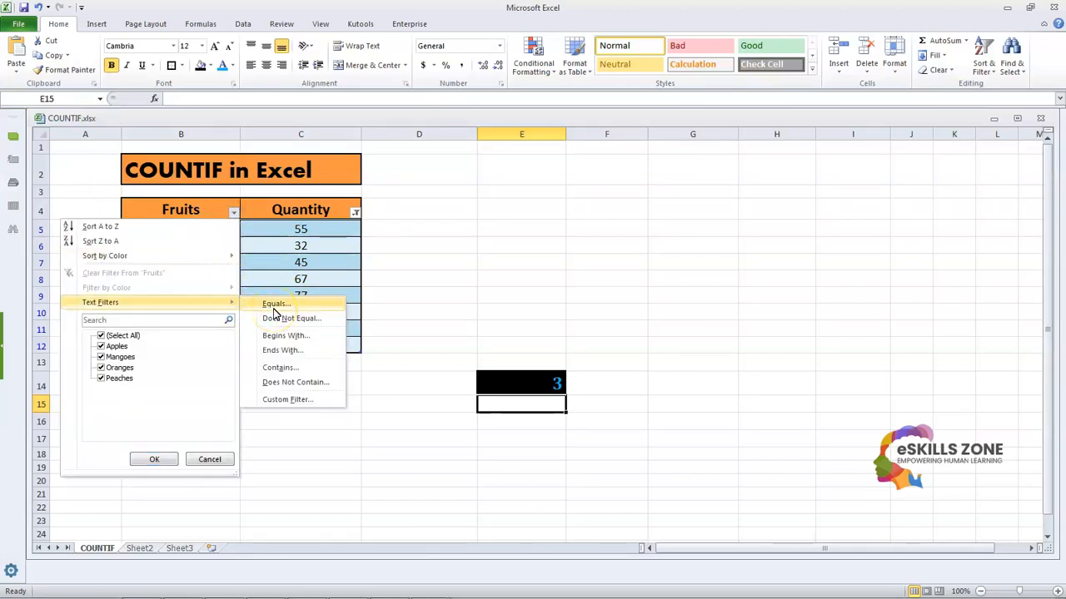
{"action": "left_click", "coordinate": [283, 336]}
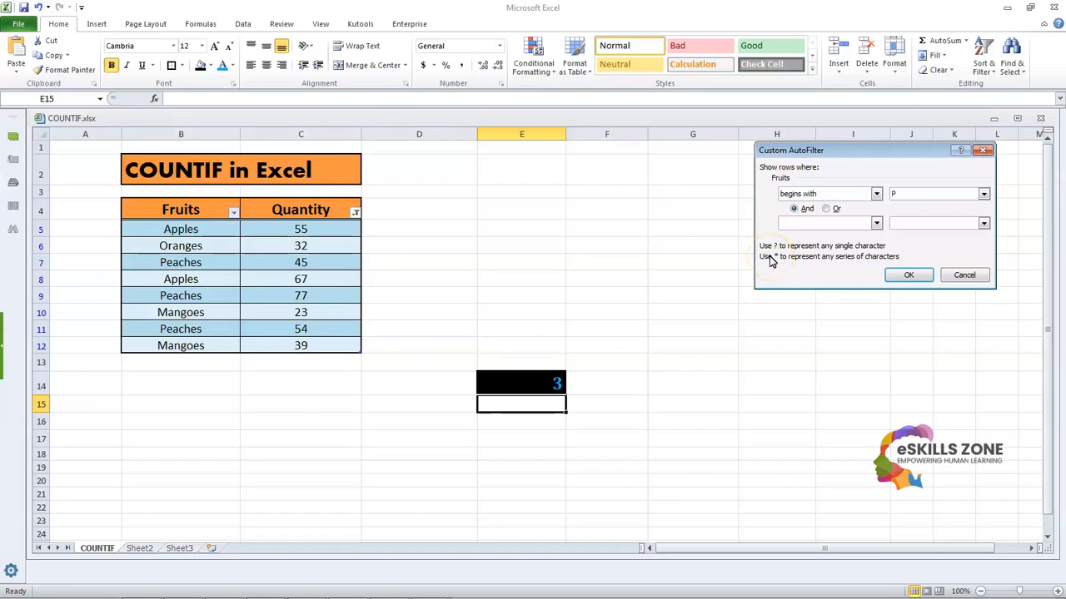
{"action": "left_click", "coordinate": [908, 274]}
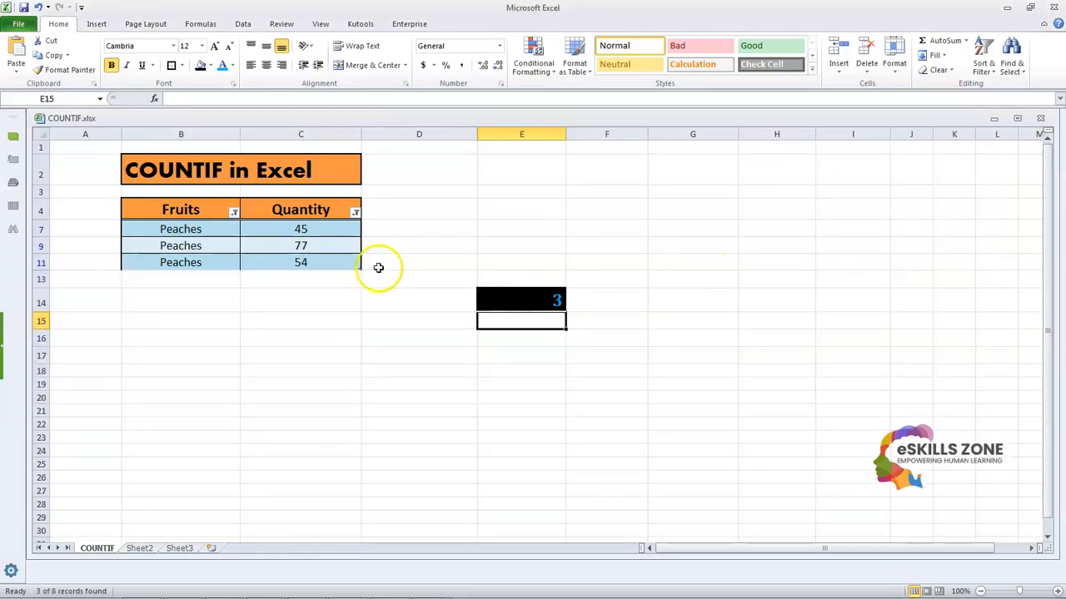
{"action": "left_click", "coordinate": [234, 213]}
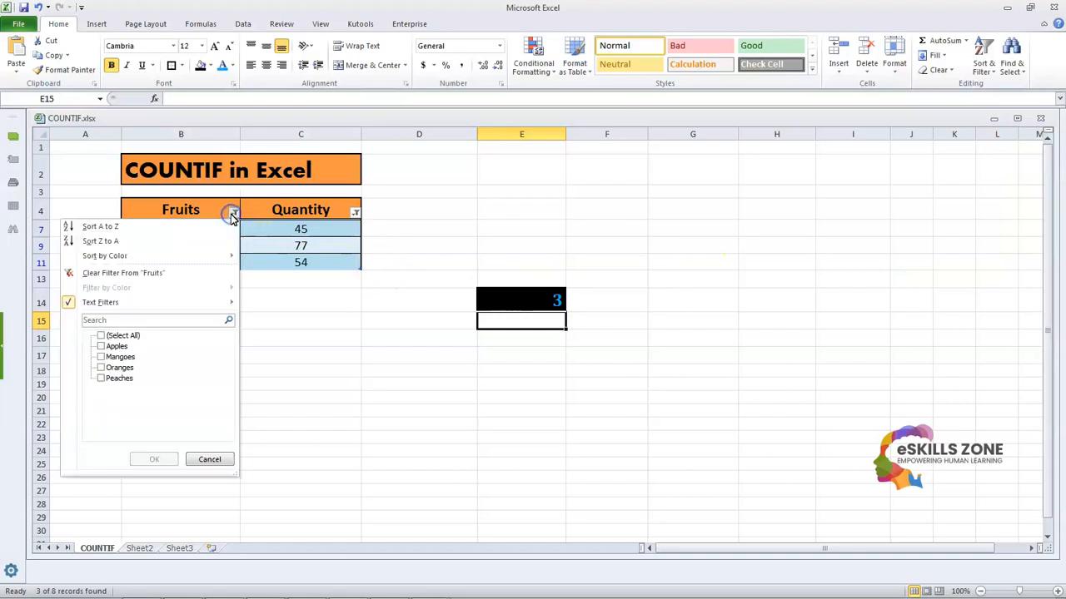
{"action": "left_click", "coordinate": [443, 316]}
{"action": "key", "text": "ctrl+z"}
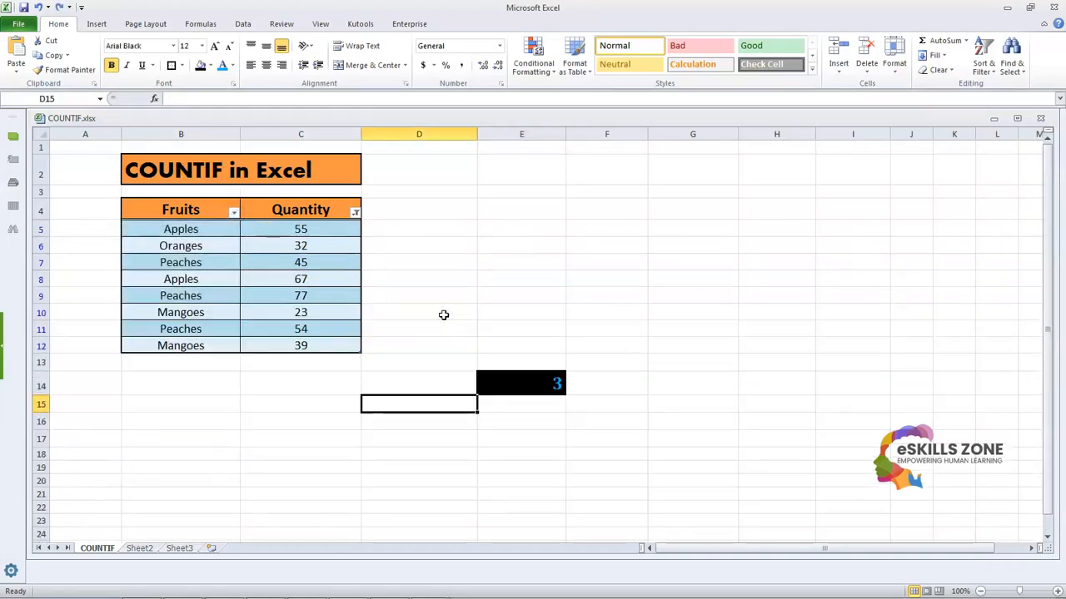
Select cell E14, which holds the COUNTIF formula.
{"action": "left_click", "coordinate": [259, 438]}
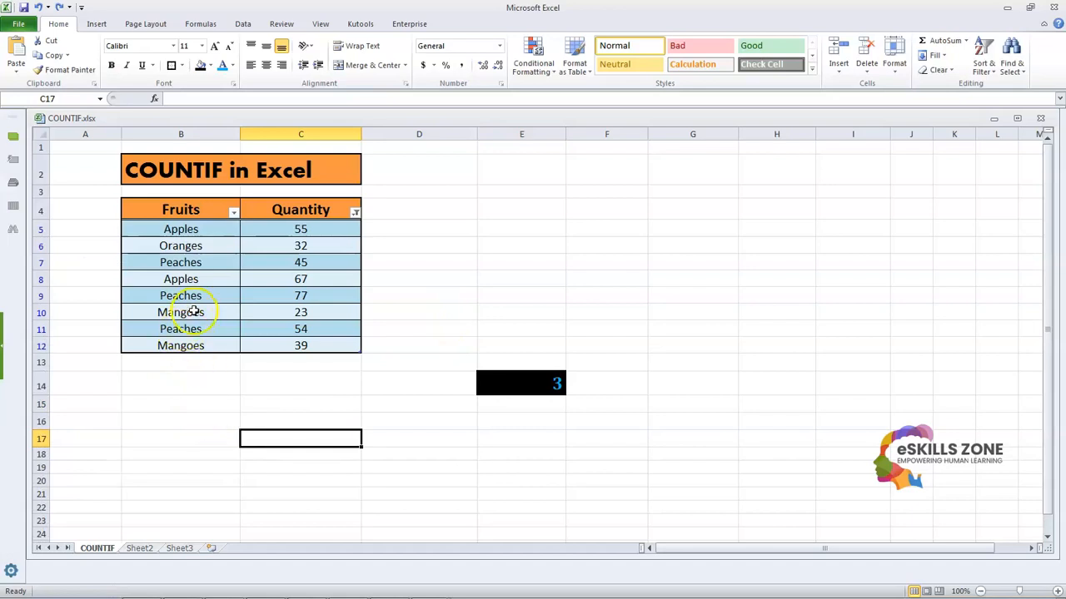
{"action": "left_click", "coordinate": [535, 419]}
{"action": "left_click", "coordinate": [524, 385]}
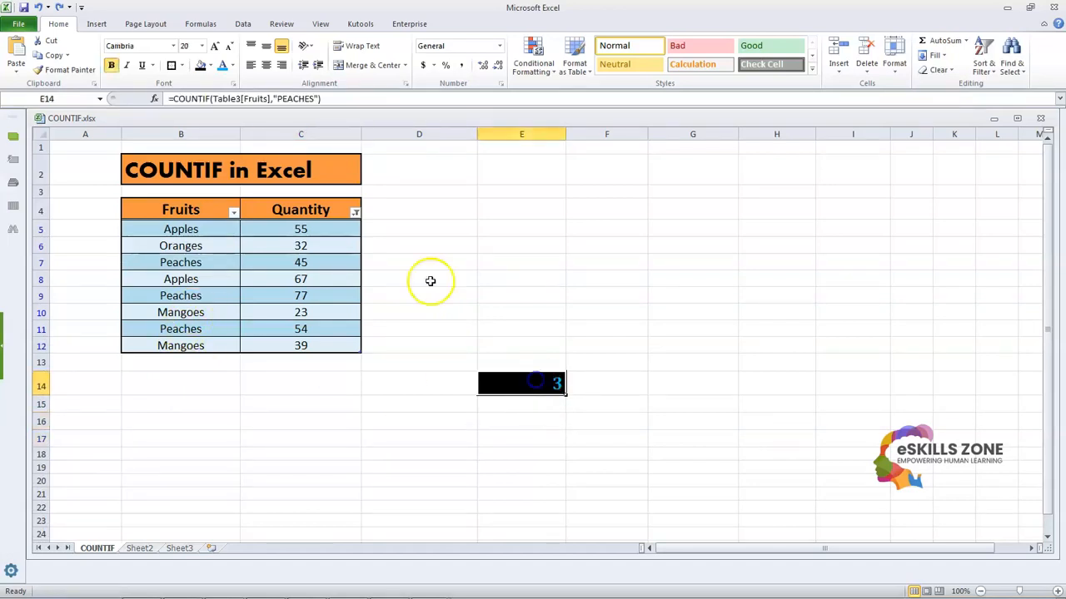
Change the criteria of the COUNTIF formula in cell E14 to "MANGOES".
{"action": "left_click", "coordinate": [310, 98]}
{"action": "key", "text": "shift+Left"}
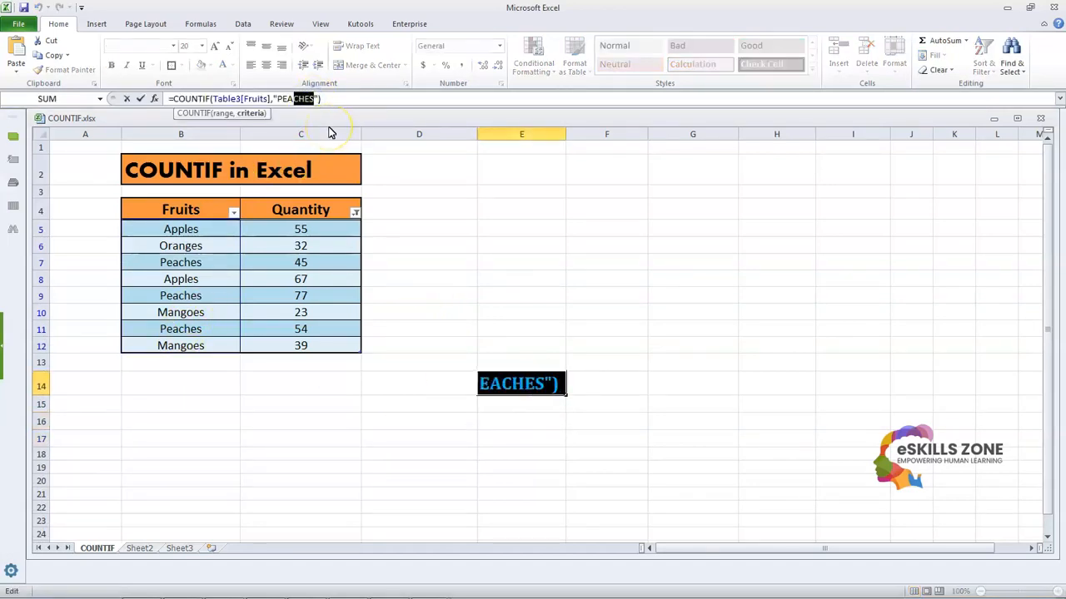
{"action": "type", "text": "MANGOES"}
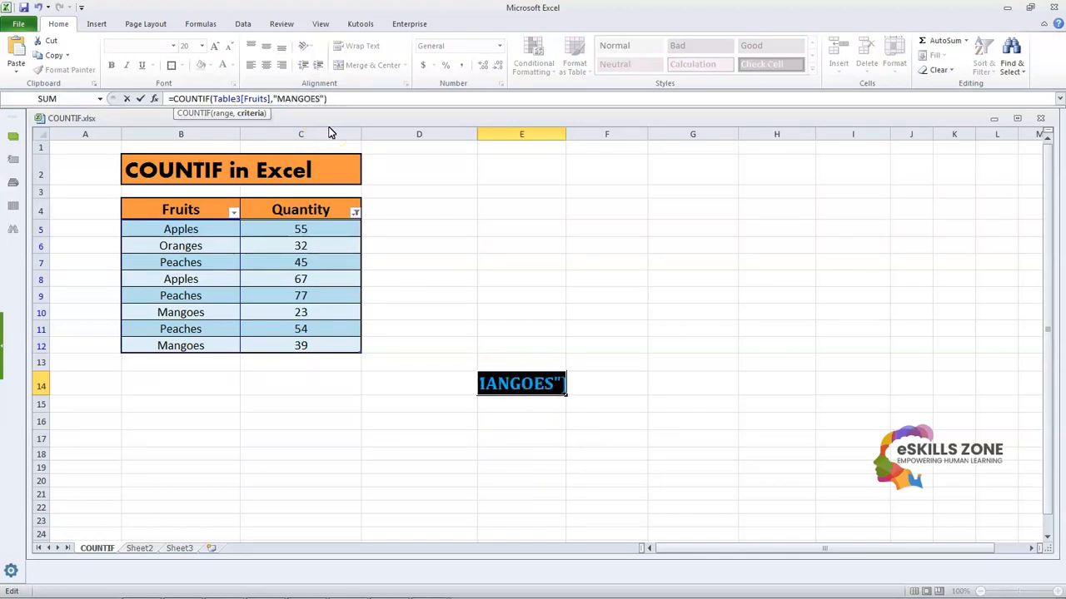
{"action": "key", "text": "Return"}
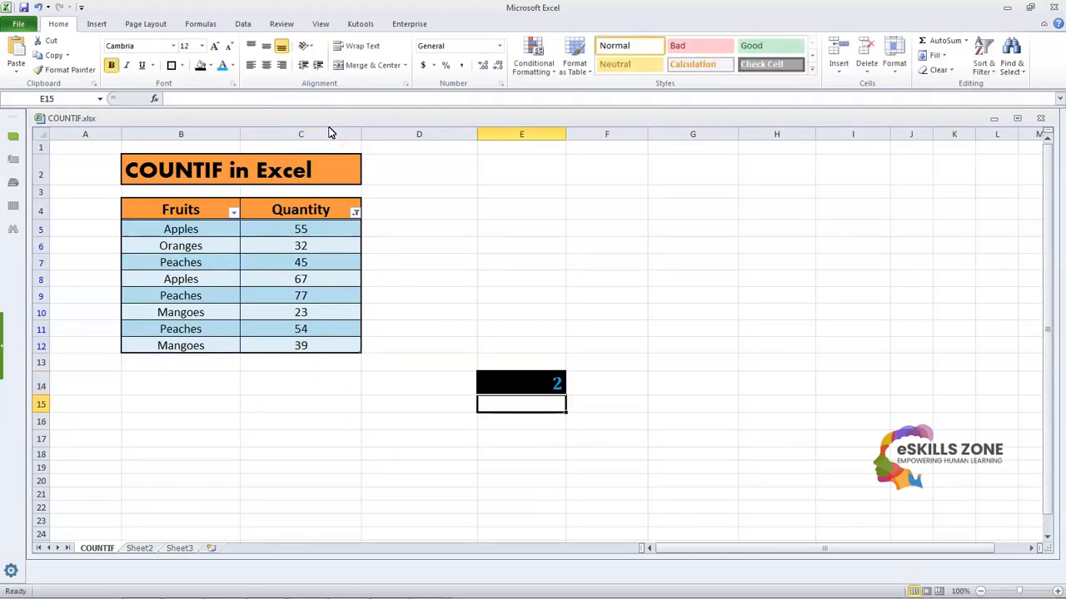
Filter the Fruits column to entries that begin with M, and undo the filter after checking the rows.
{"action": "left_click", "coordinate": [233, 212]}
{"action": "mouse_move", "coordinate": [146, 306]}
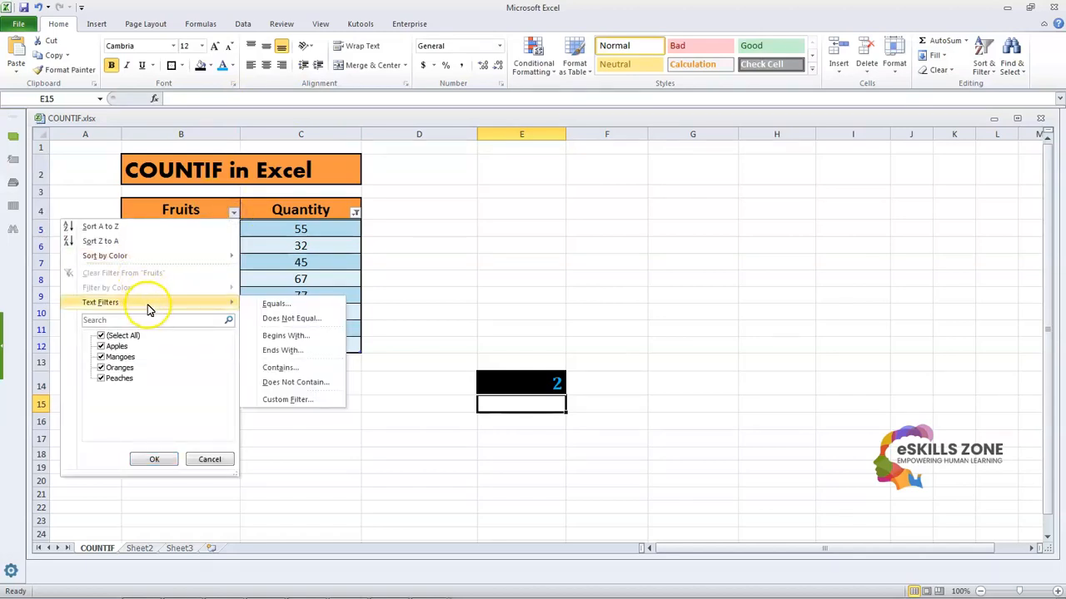
{"action": "left_click", "coordinate": [323, 337]}
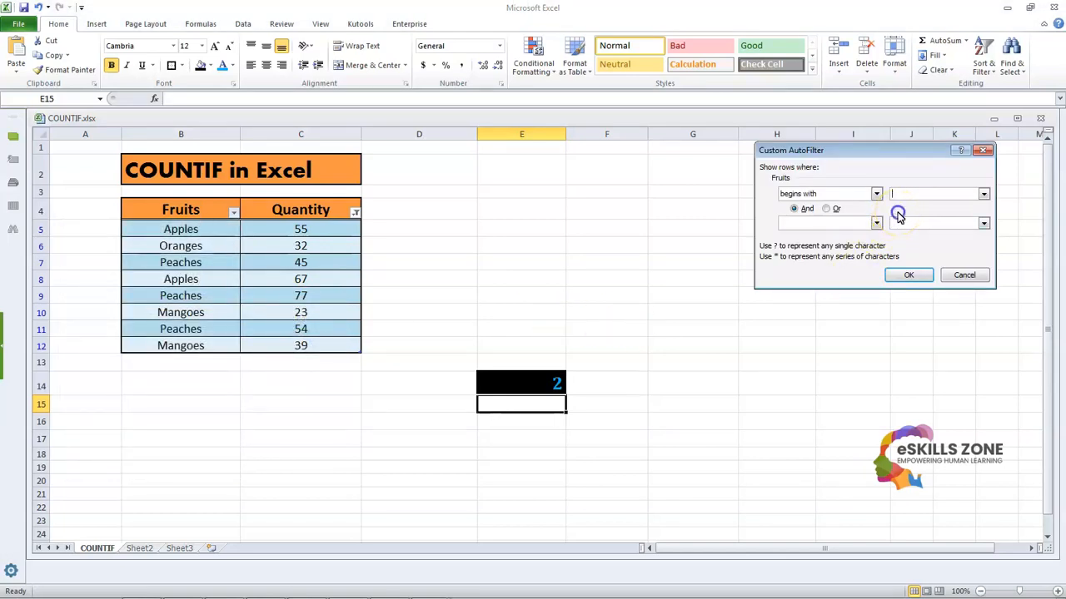
{"action": "type", "text": "M"}
{"action": "left_click", "coordinate": [916, 277]}
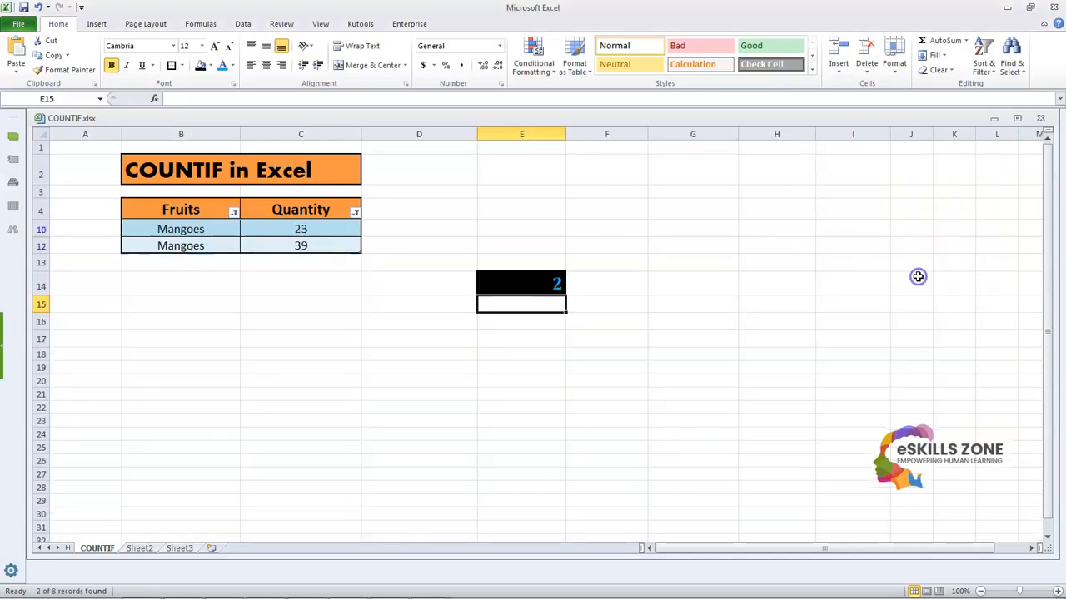
{"action": "left_click", "coordinate": [438, 354]}
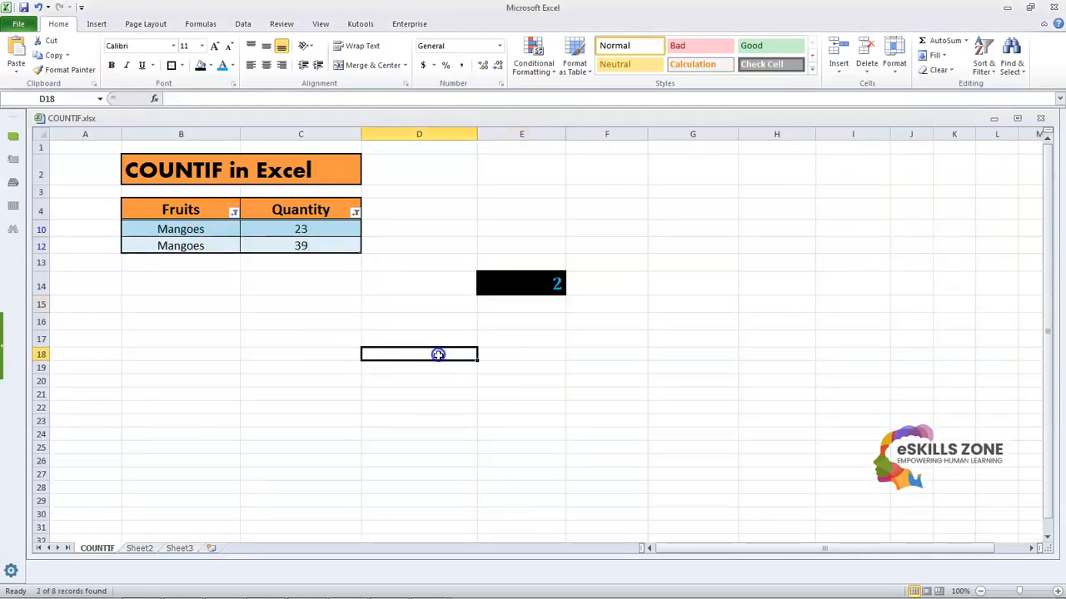
{"action": "key", "text": "ctrl+z"}
{"action": "left_click", "coordinate": [543, 406]}
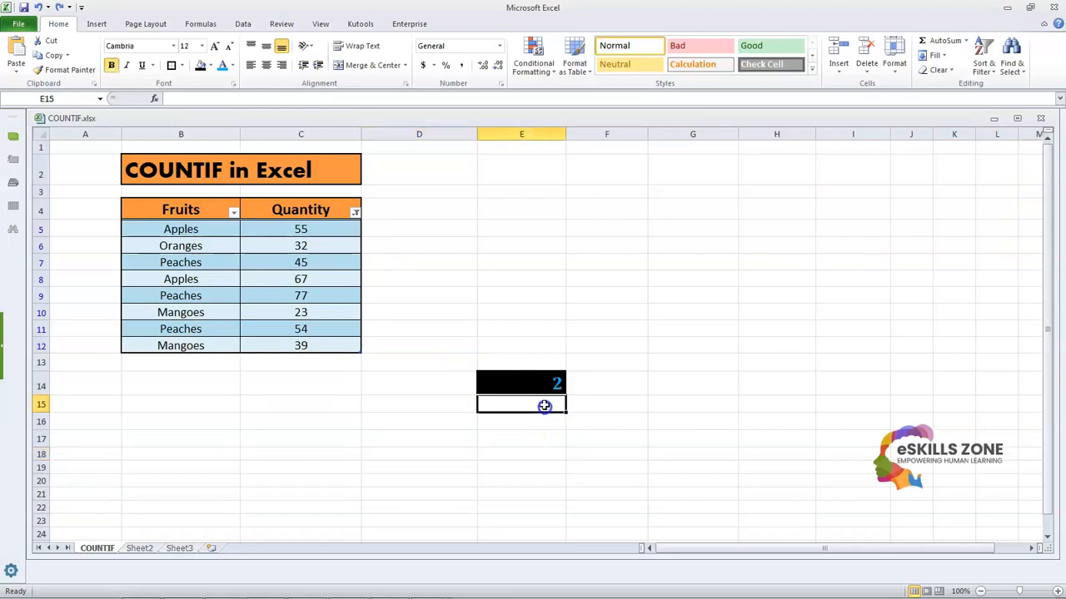
{"action": "left_click", "coordinate": [547, 387]}
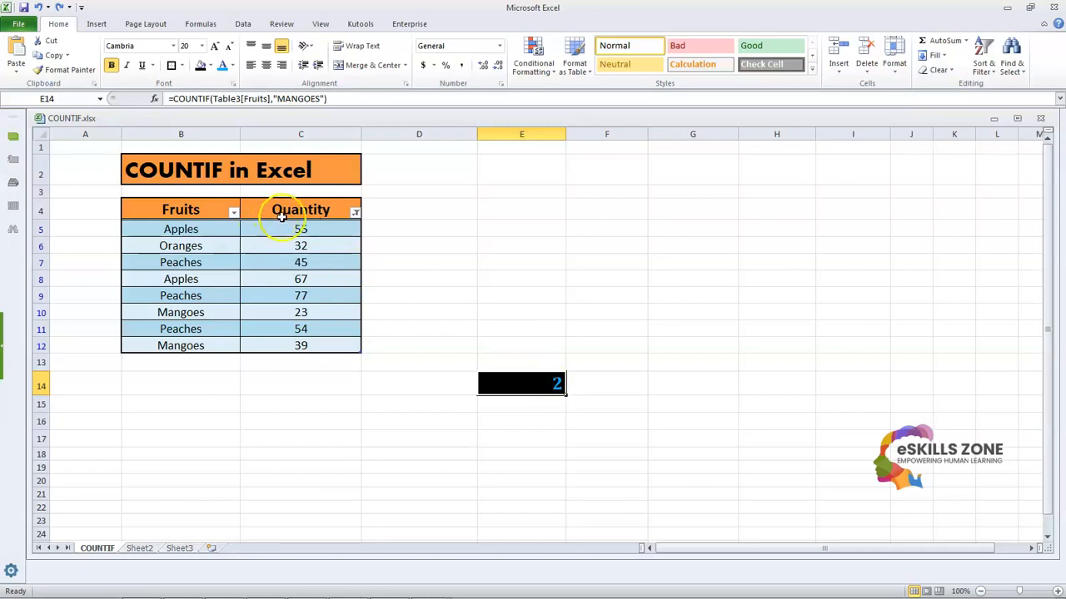
{"action": "left_click", "coordinate": [573, 405]}
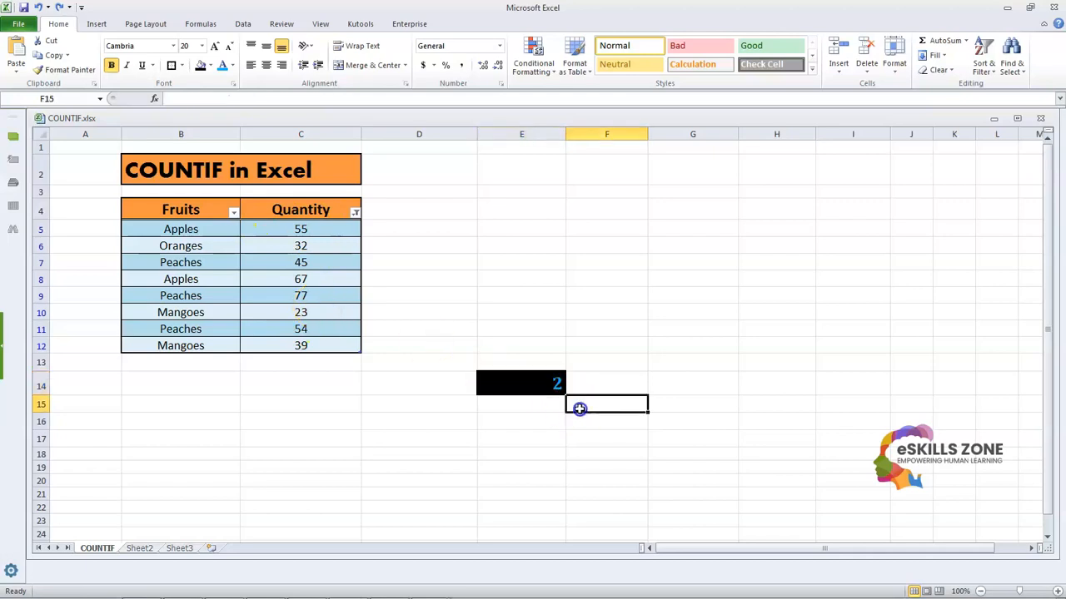
{"action": "left_click", "coordinate": [576, 431]}
Remove the range and criteria arguments from the COUNTIF formula in cell E14, keeping only =COUNTIF(.
{"action": "left_click", "coordinate": [540, 386]}
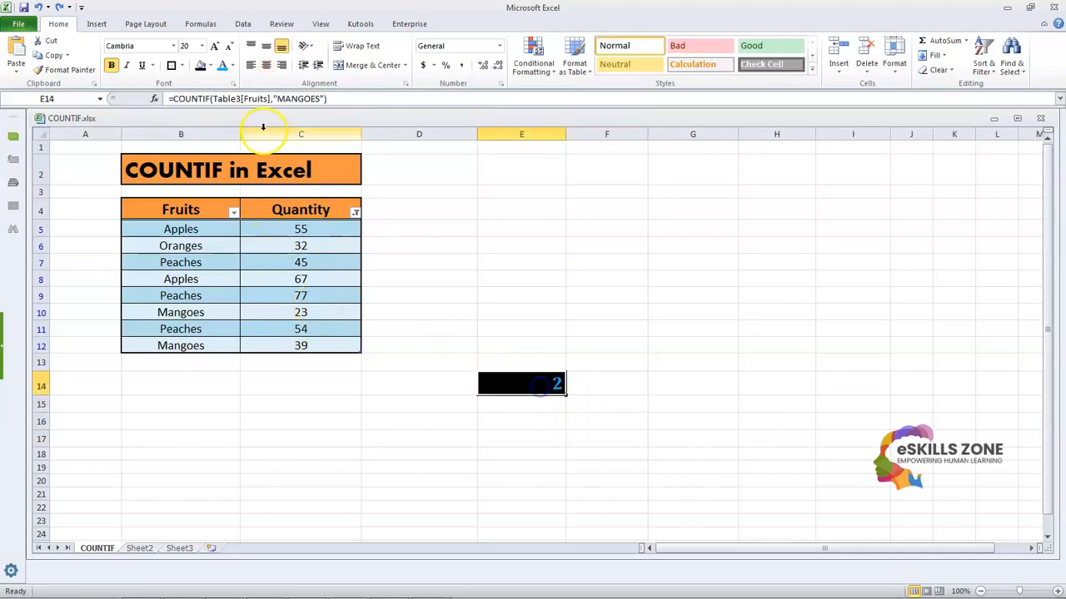
{"action": "left_click", "coordinate": [271, 98]}
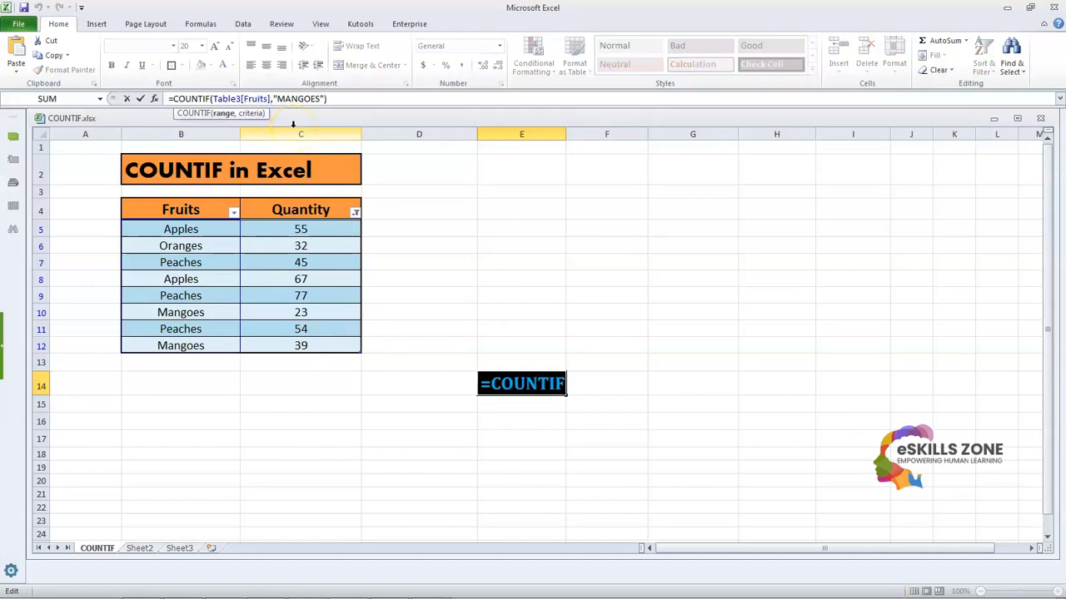
{"action": "key", "text": "Left"}
{"action": "key", "text": "Left"}
{"action": "key", "text": "Left"}
{"action": "key", "text": "Left"}
{"action": "key", "text": "Left"}
{"action": "key", "text": "Left"}
{"action": "key", "text": "Left"}
{"action": "key", "text": "Left"}
{"action": "key", "text": "Left"}
{"action": "key", "text": "Left"}
{"action": "key", "text": "Left"}
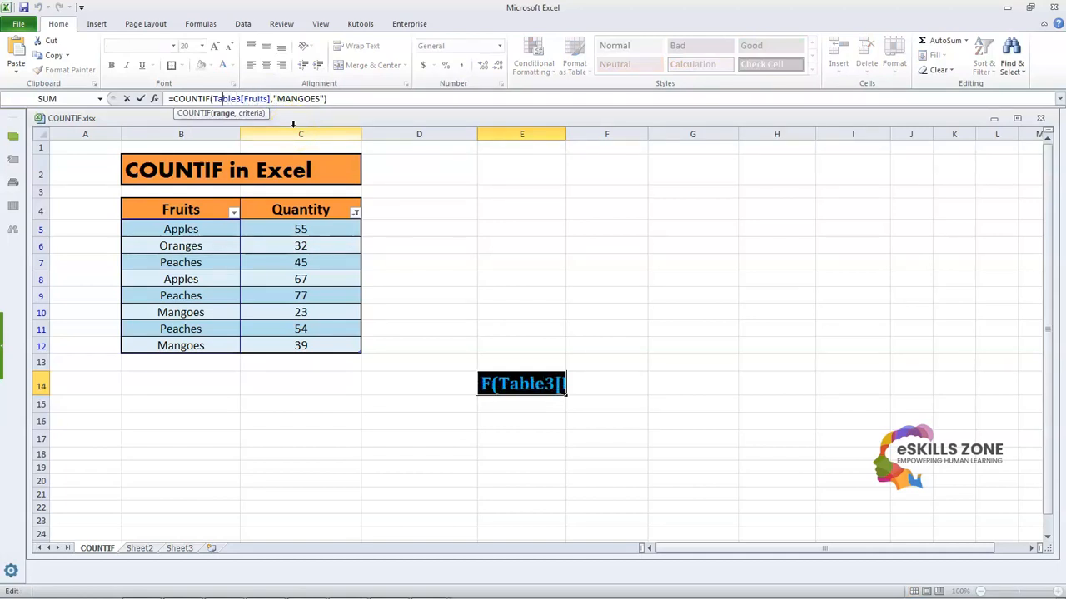
{"action": "key", "text": "shift+End"}
{"action": "key", "text": "Delete"}
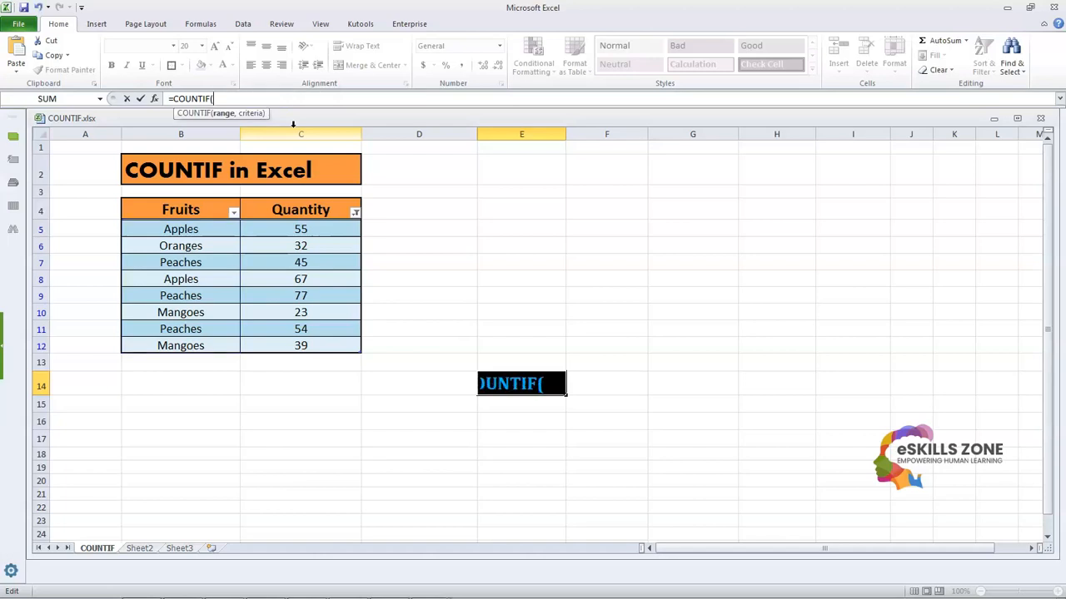
Use the Quantity values as the COUNTIF range through the reference Table3[Quantity], and delete that reference again.
{"action": "left_click_drag", "start_coordinate": [294, 229], "coordinate": [308, 345]}
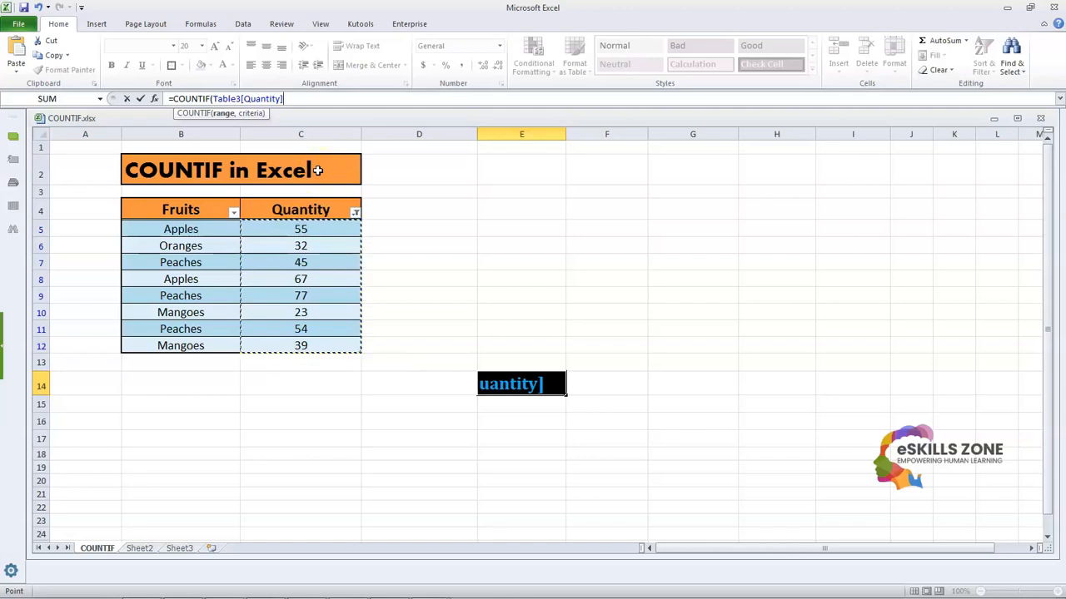
{"action": "left_click", "coordinate": [419, 233]}
{"action": "left_click_drag", "start_coordinate": [318, 236], "coordinate": [326, 348]}
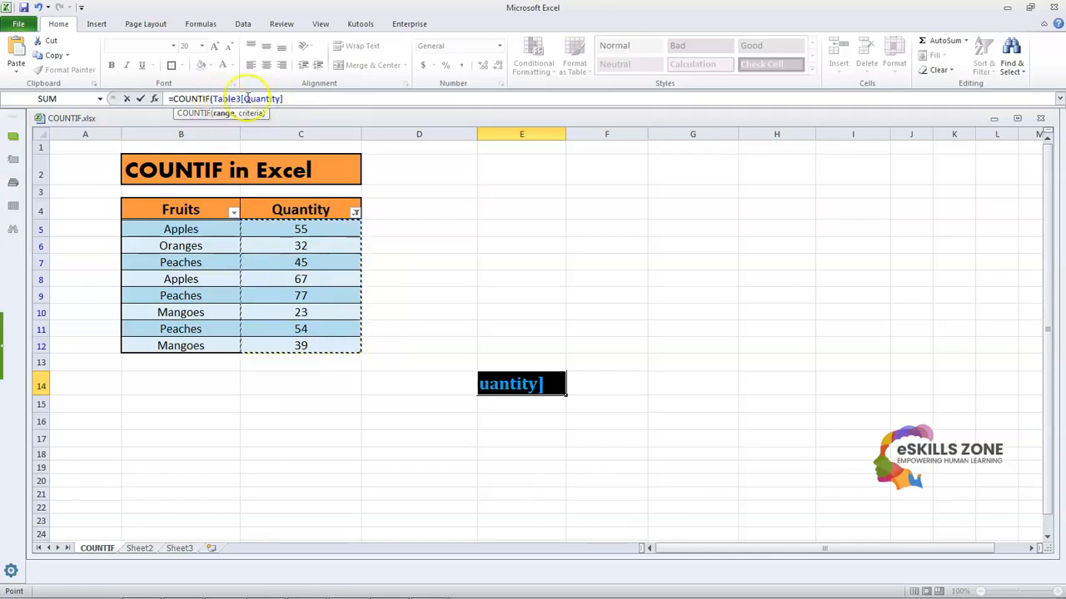
{"action": "left_click", "coordinate": [291, 98]}
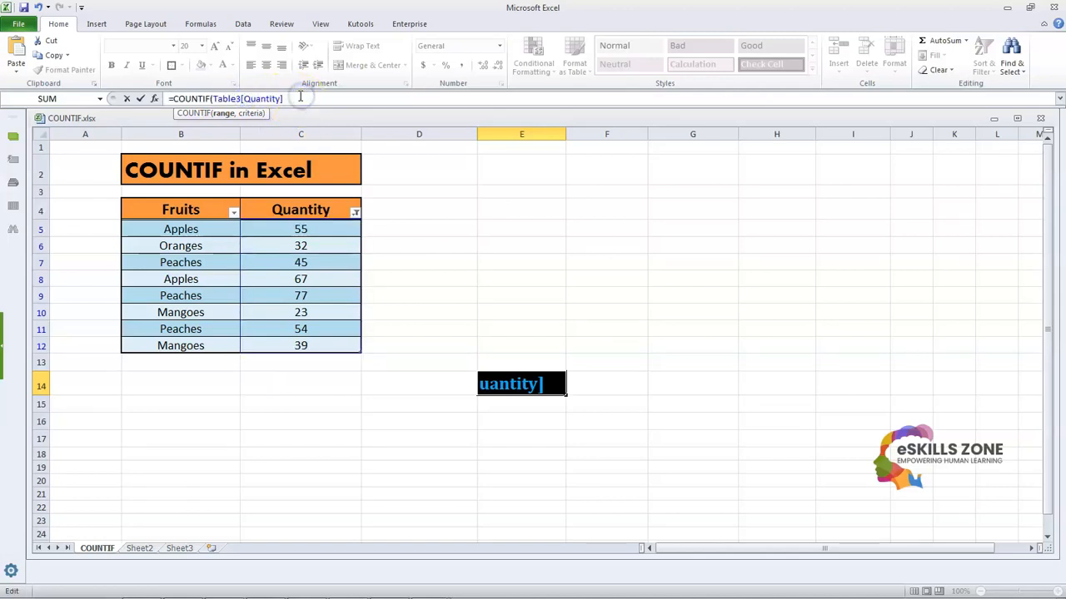
{"action": "key", "text": "BackSpace"}
{"action": "key", "text": "BackSpace"}
{"action": "key", "text": "BackSpace"}
{"action": "key", "text": "BackSpace"}
{"action": "key", "text": "BackSpace"}
{"action": "key", "text": "BackSpace"}
{"action": "key", "text": "BackSpace"}
{"action": "key", "text": "BackSpace"}
{"action": "key", "text": "BackSpace"}
{"action": "key", "text": "BackSpace"}
{"action": "key", "text": "BackSpace"}
{"action": "key", "text": "BackSpace"}
{"action": "key", "text": "BackSpace"}
{"action": "key", "text": "BackSpace"}
{"action": "key", "text": "BackSpace"}
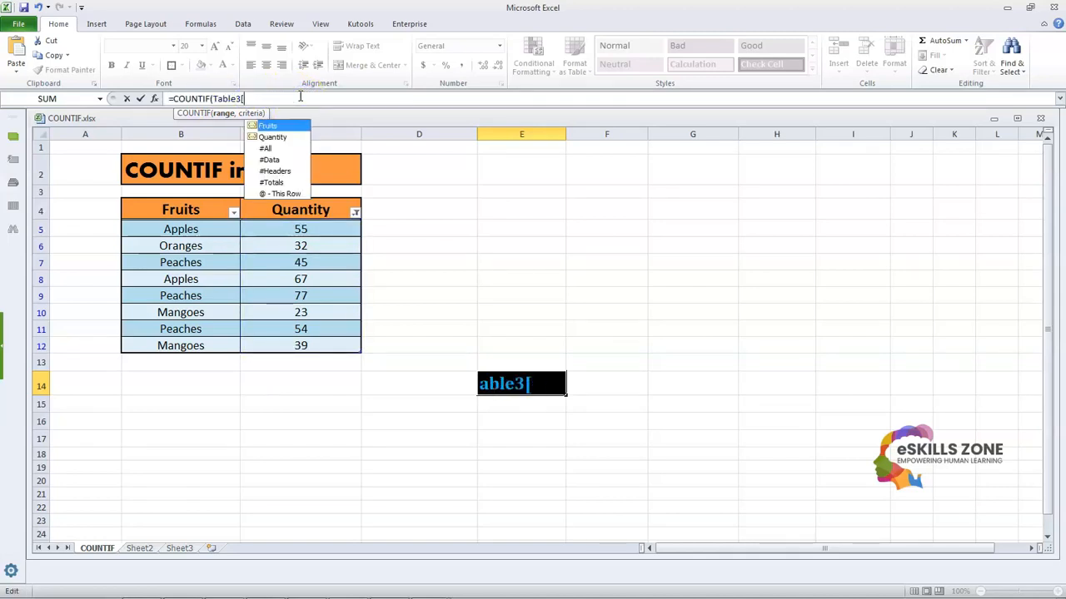
{"action": "key", "text": "BackSpace"}
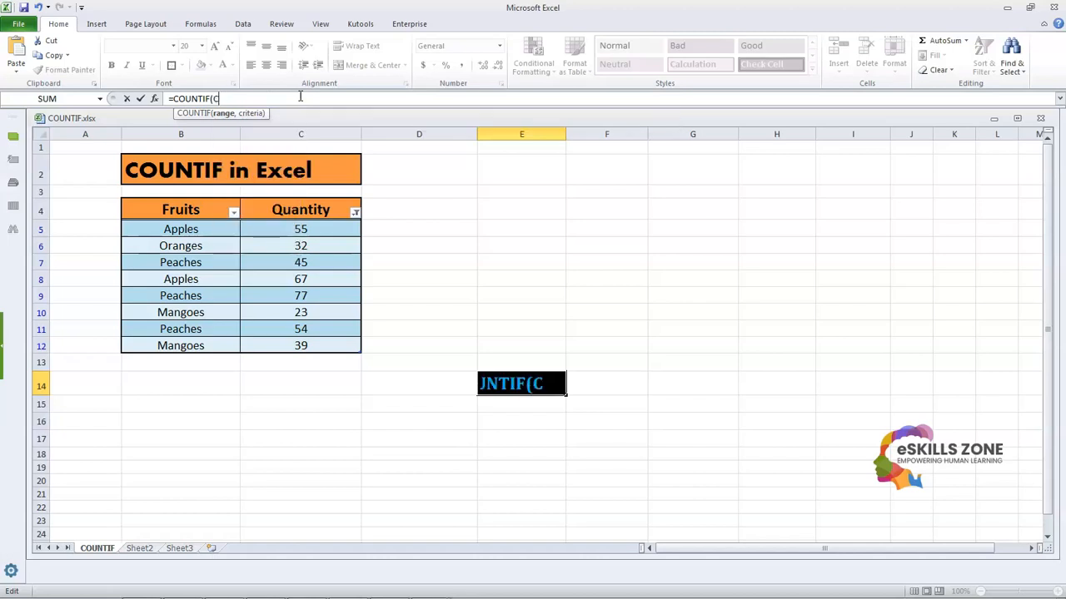
Complete the COUNTIF formula in cell E14 with the range C5:C12 and the criteria ">45", and reselect the cell.
{"action": "type", "text": "C"}
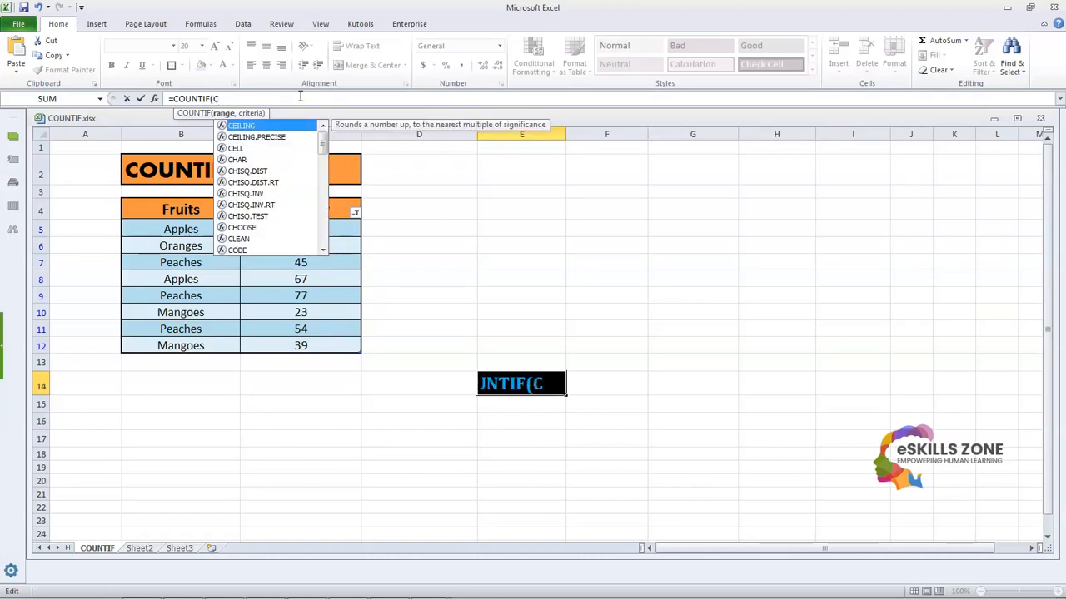
{"action": "type", "text": "5:"}
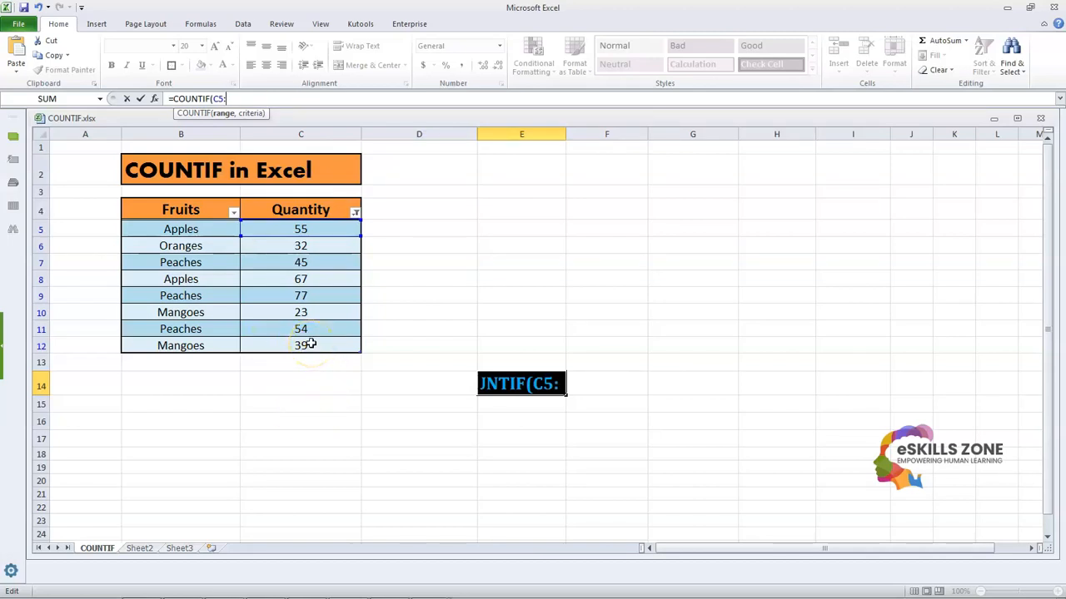
{"action": "type", "text": "C12"}
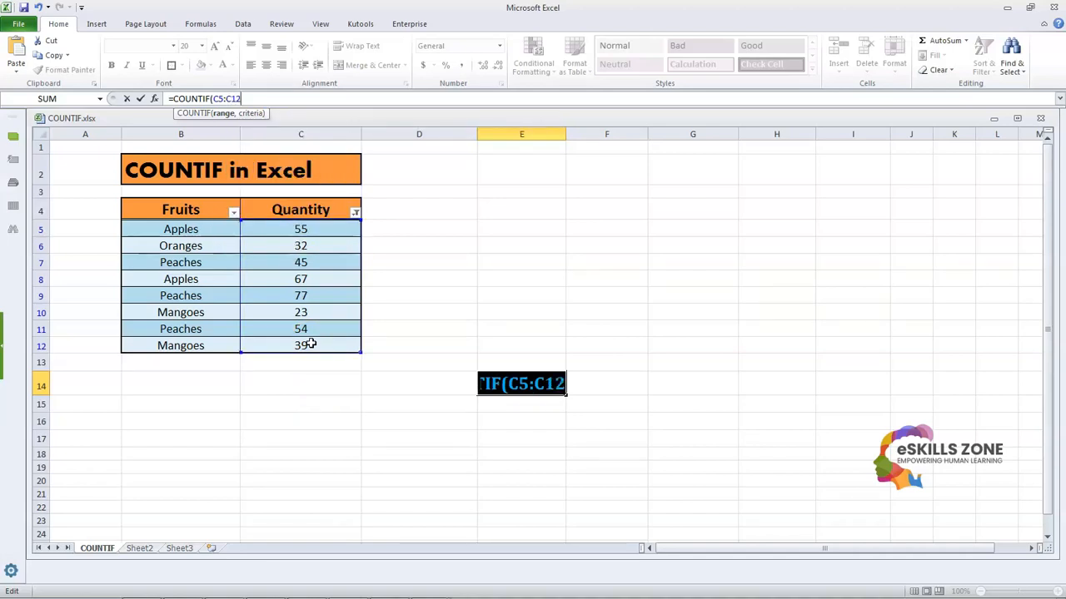
{"action": "type", "text": ","}
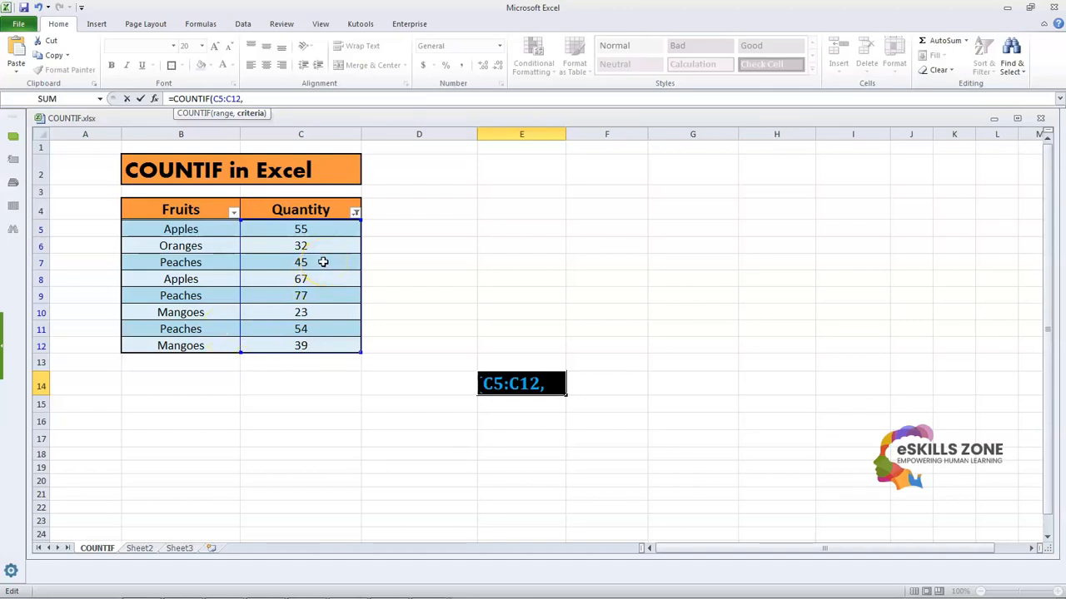
{"action": "type", "text": "\"\""}
{"action": "type", "text": ">"}
{"action": "type", "text": "45"}
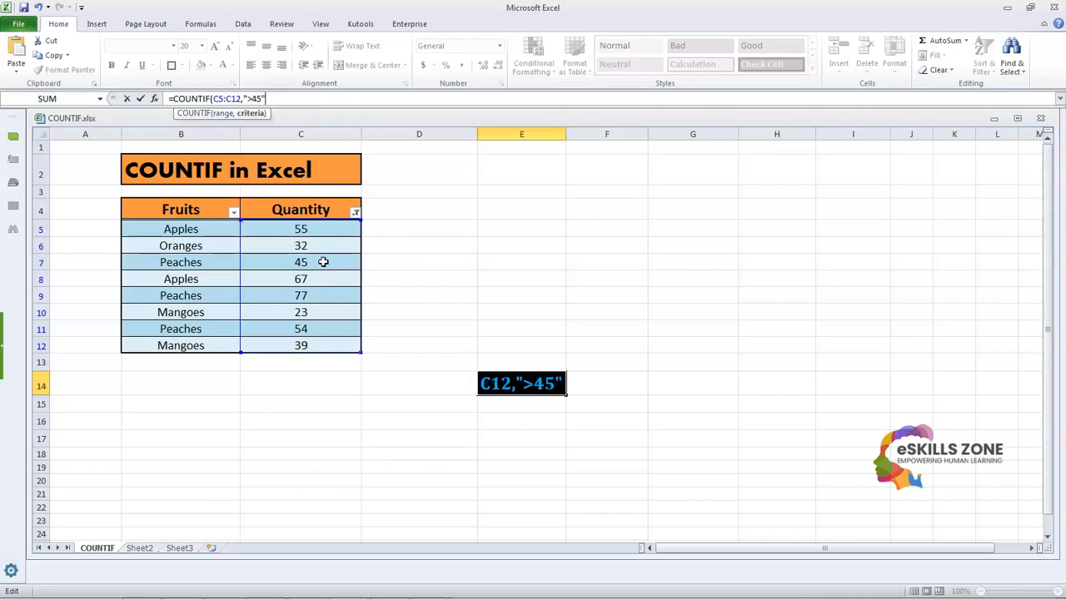
{"action": "type", "text": ")"}
{"action": "key", "text": "Return"}
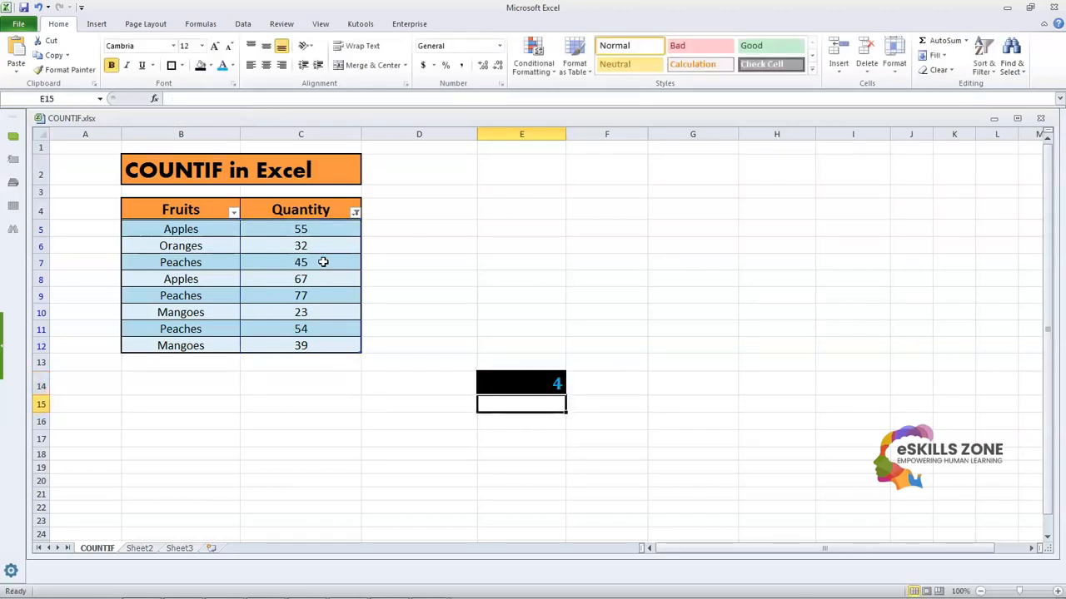
{"action": "key", "text": "Up"}
{"action": "key", "text": "Right"}
{"action": "key", "text": "Left"}
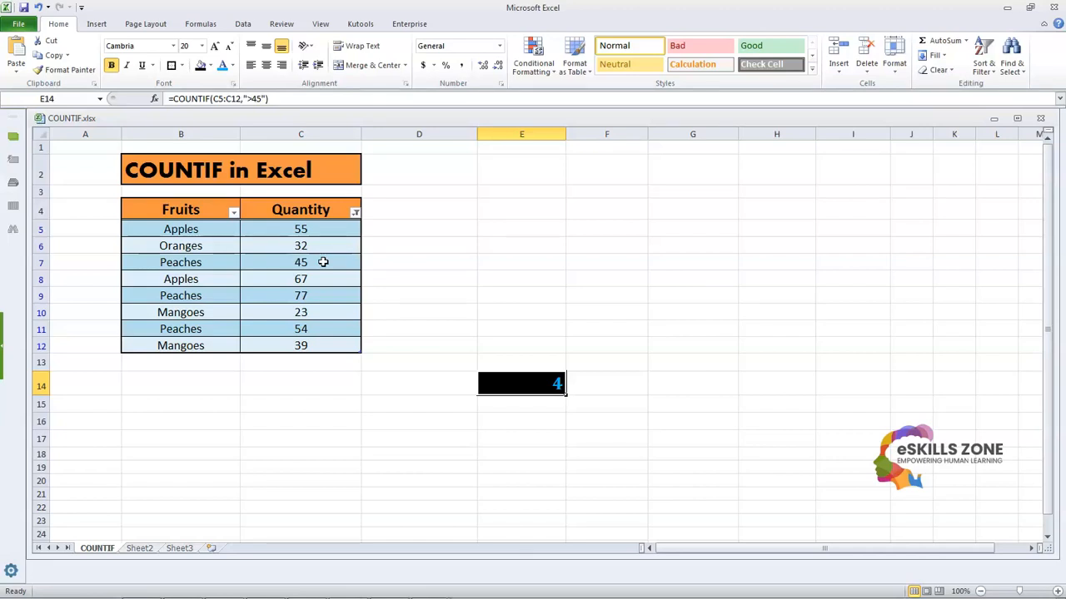
Compare the number filter options of the Quantity column with the text filter options of the Fruits column.
{"action": "left_click", "coordinate": [356, 213]}
{"action": "left_click", "coordinate": [311, 303]}
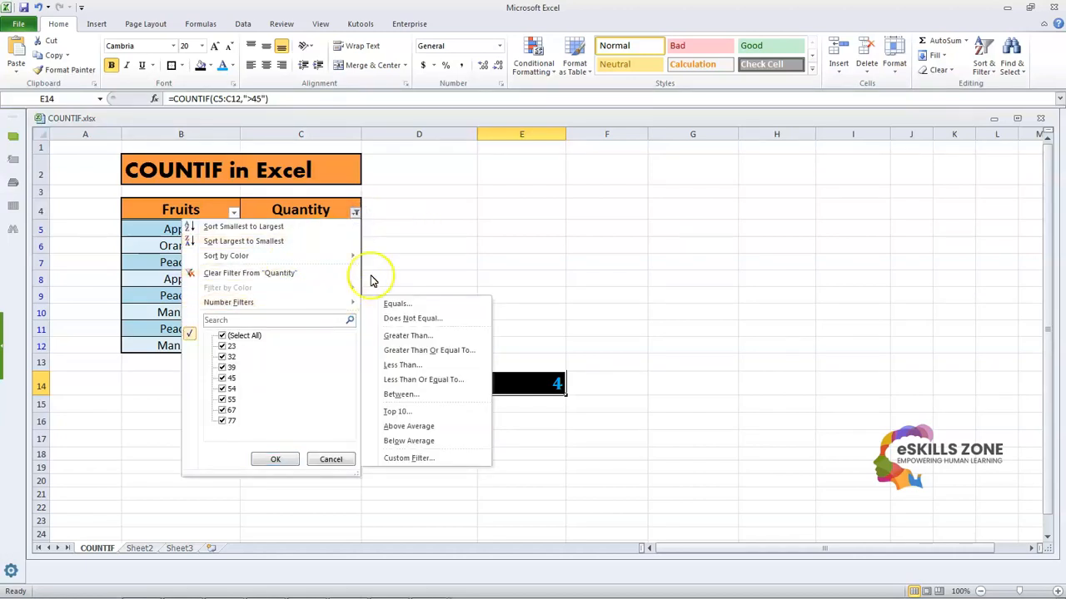
{"action": "left_click", "coordinate": [403, 248]}
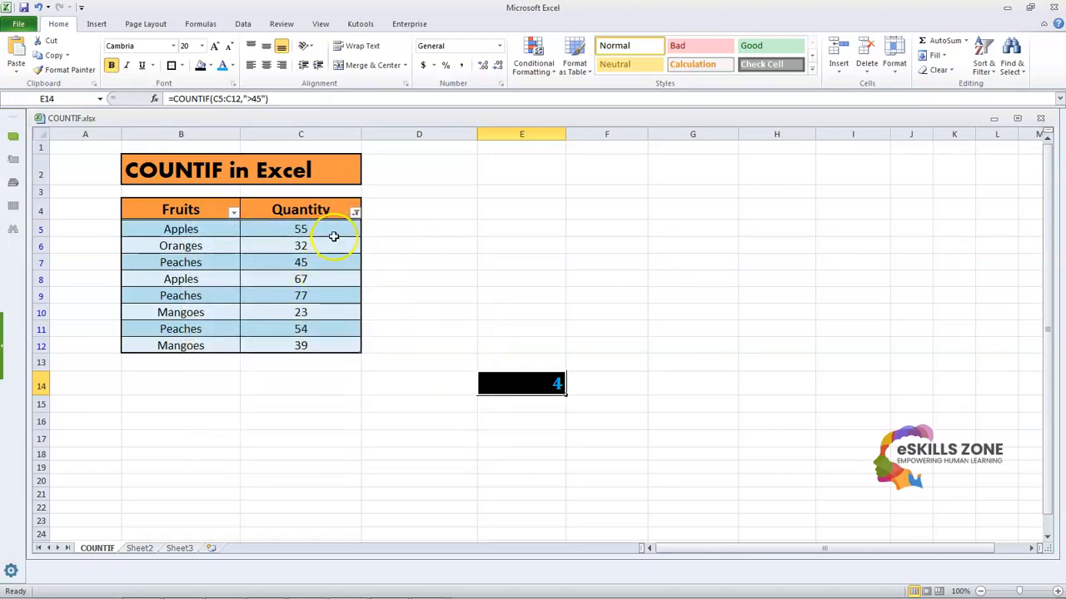
{"action": "left_click", "coordinate": [355, 213]}
{"action": "mouse_move", "coordinate": [324, 301]}
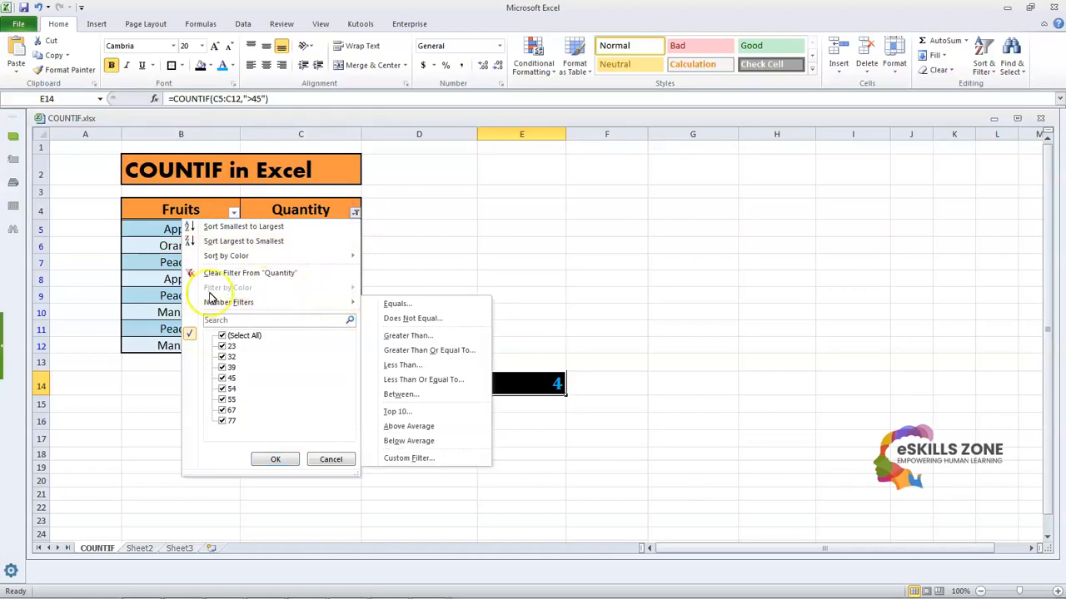
{"action": "left_click", "coordinate": [100, 480]}
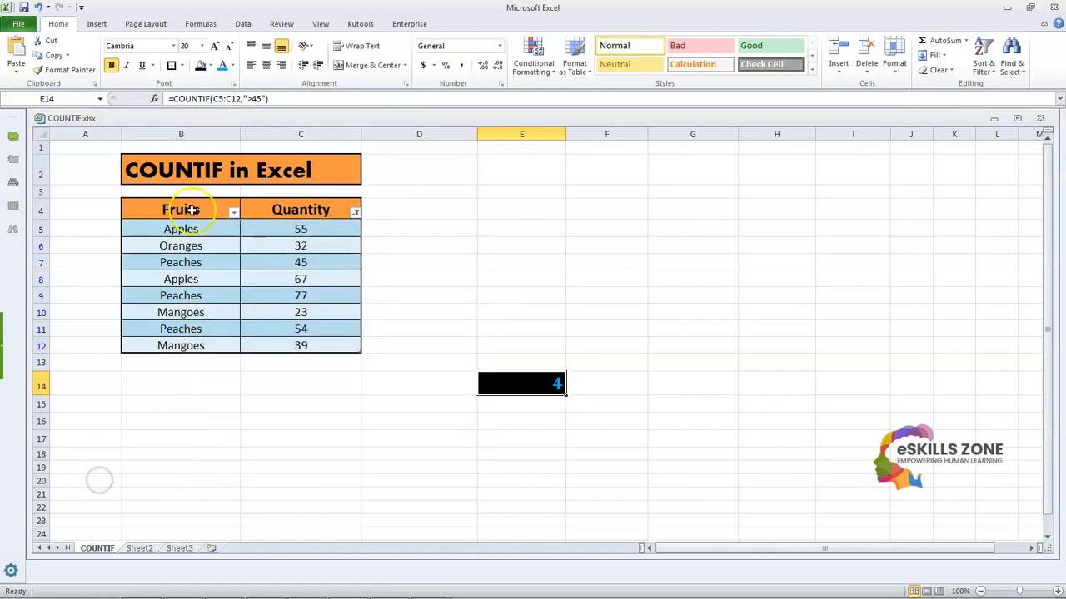
{"action": "left_click", "coordinate": [234, 213]}
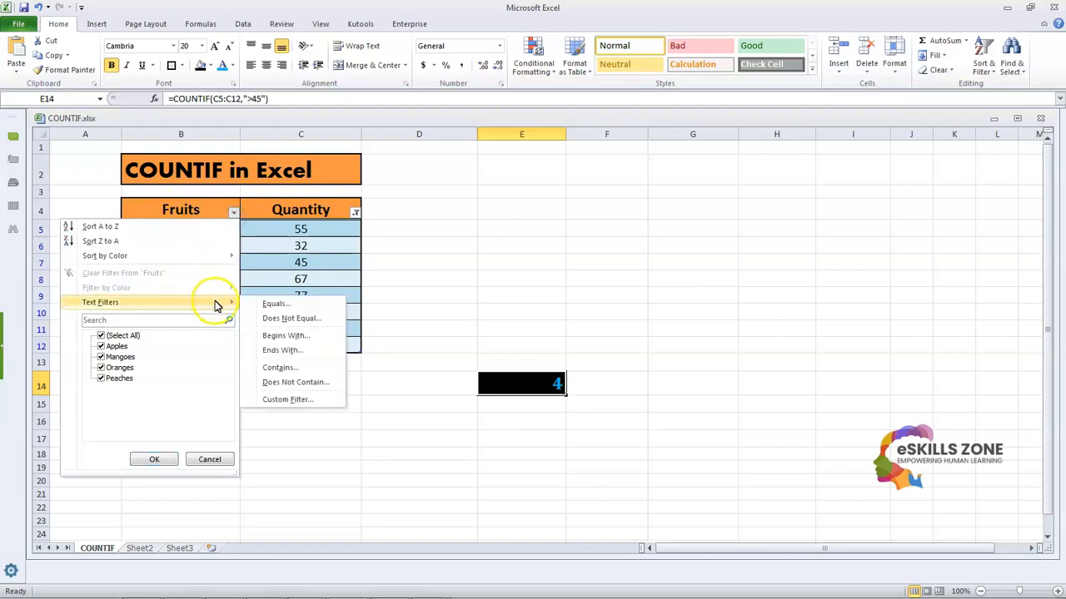
{"action": "left_click", "coordinate": [402, 439]}
{"action": "left_click", "coordinate": [173, 231]}
{"action": "left_click_drag", "start_coordinate": [172, 231], "coordinate": [191, 309]}
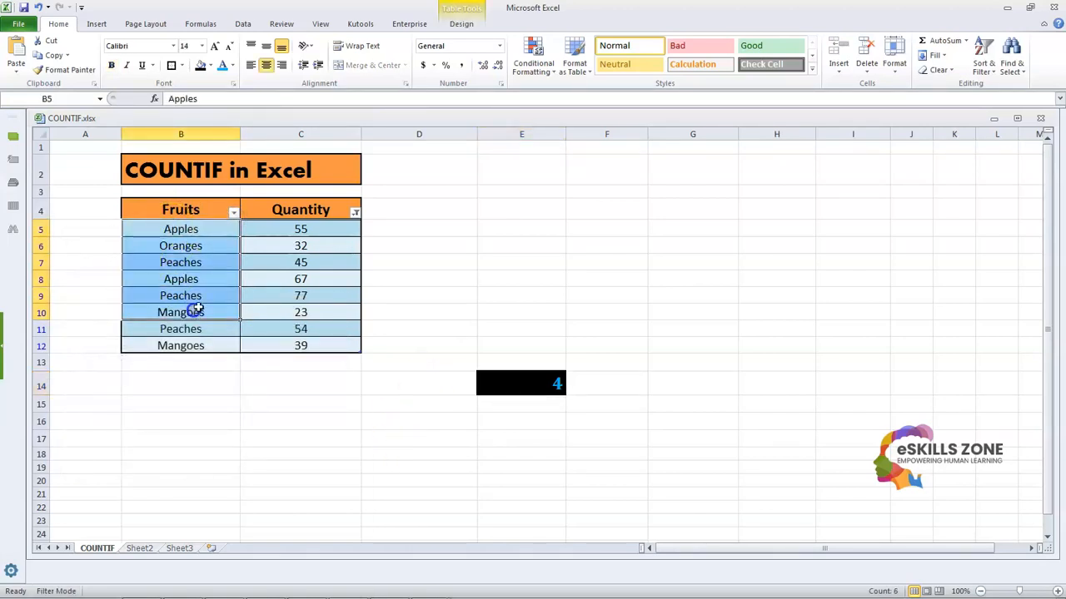
{"action": "left_click", "coordinate": [440, 257]}
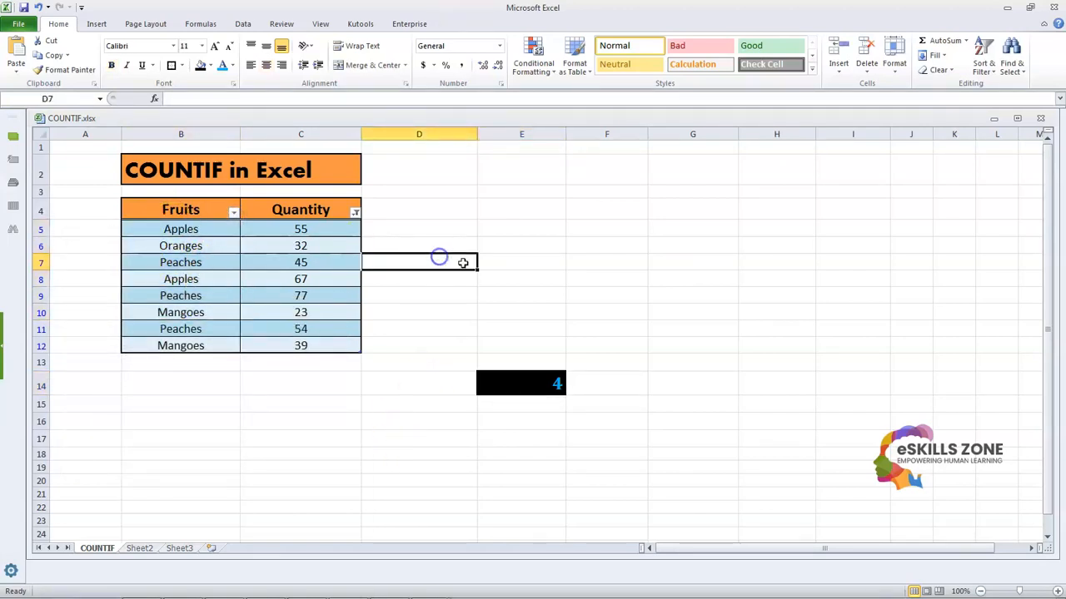
Filter the Quantity column for values greater than 45, and undo that filter.
{"action": "left_click", "coordinate": [356, 214]}
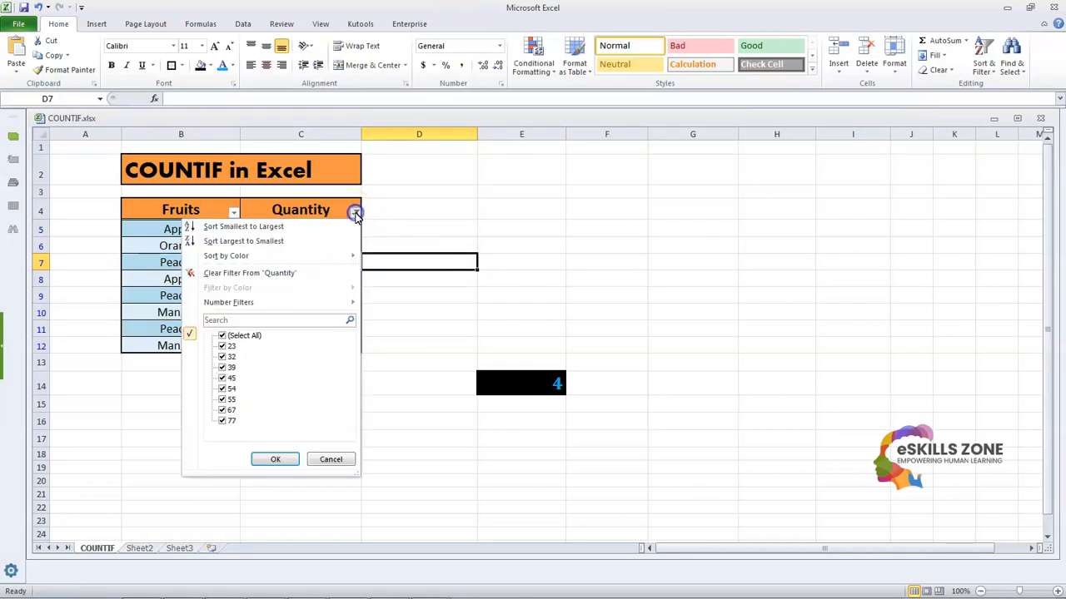
{"action": "mouse_move", "coordinate": [309, 304]}
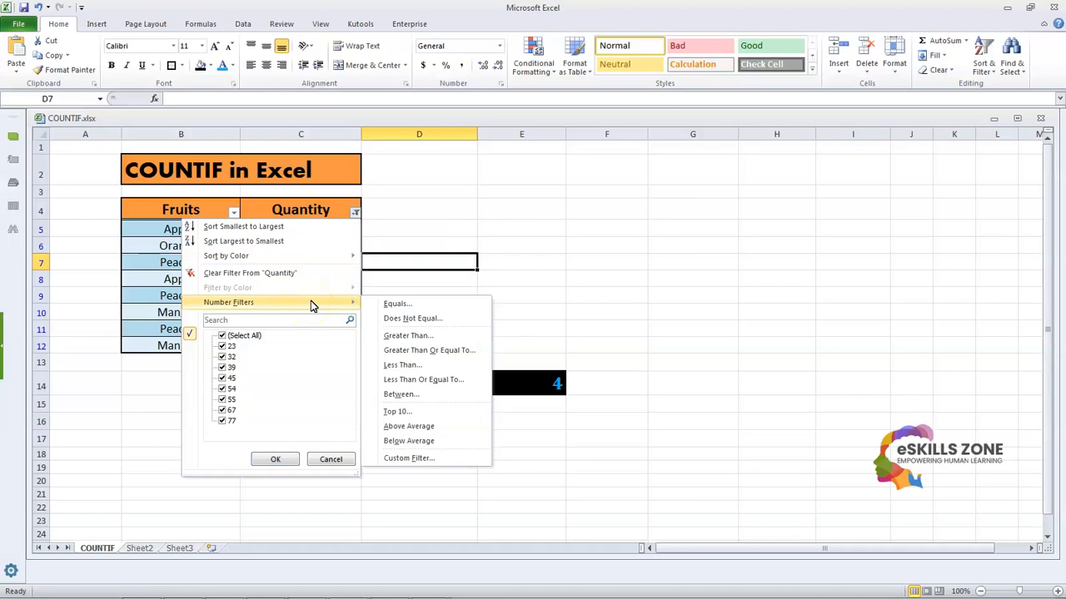
{"action": "left_click", "coordinate": [411, 337]}
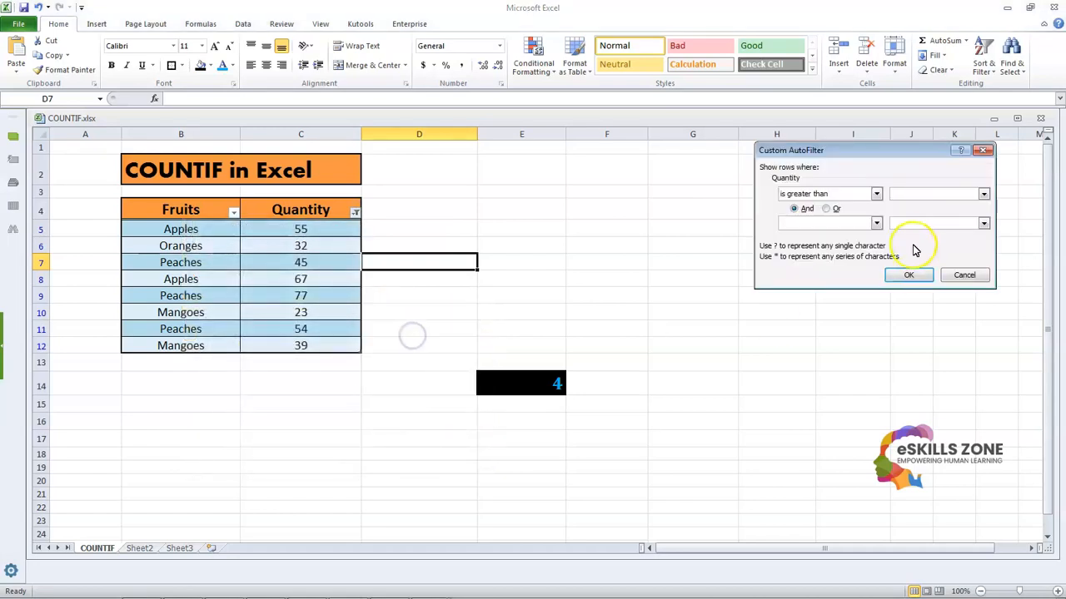
{"action": "type", "text": "45"}
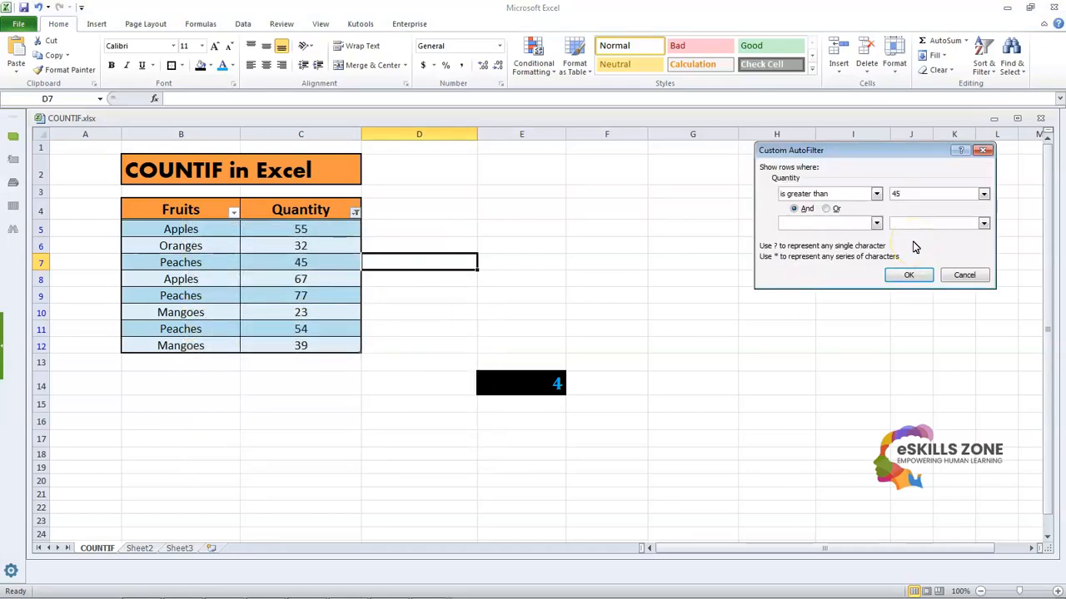
{"action": "key", "text": "Return"}
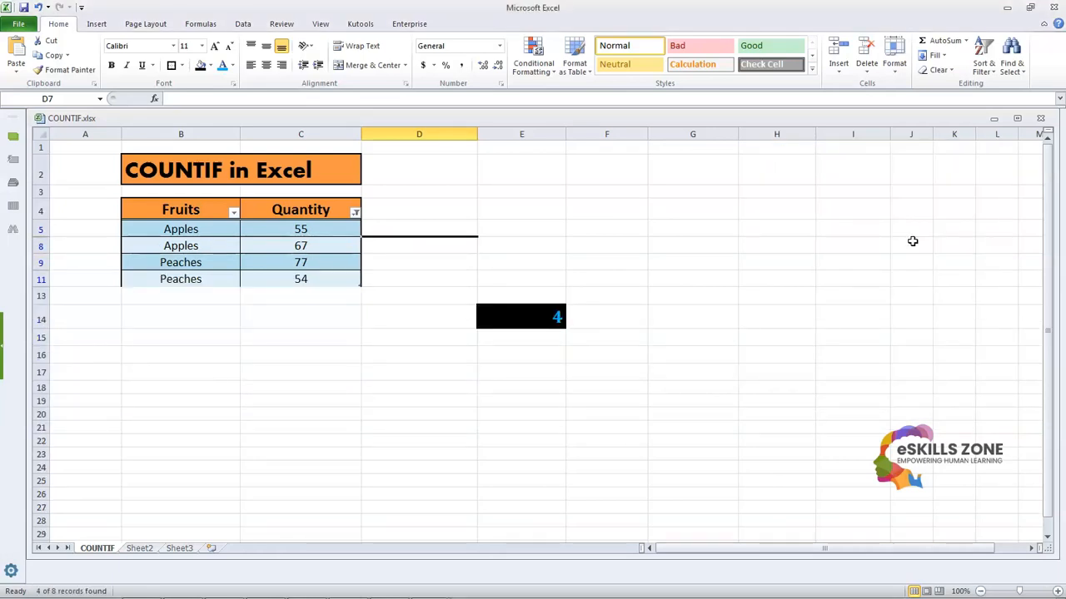
{"action": "key", "text": "ctrl+z"}
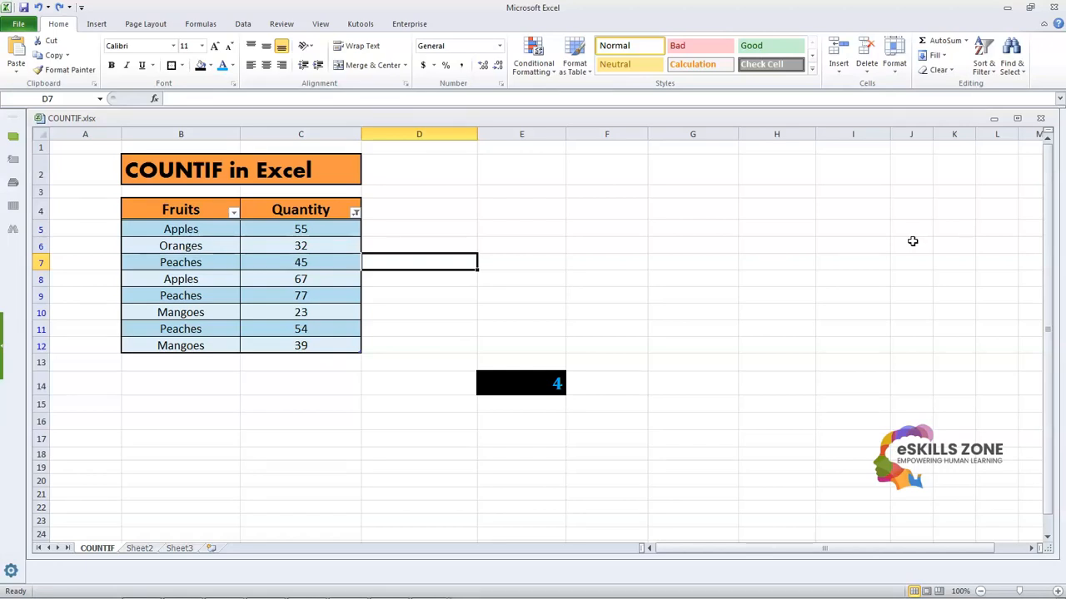
Delete the >45 condition from between the quotation marks of the COUNTIF formula in cell E14.
{"action": "left_click", "coordinate": [499, 384]}
{"action": "left_click", "coordinate": [240, 98]}
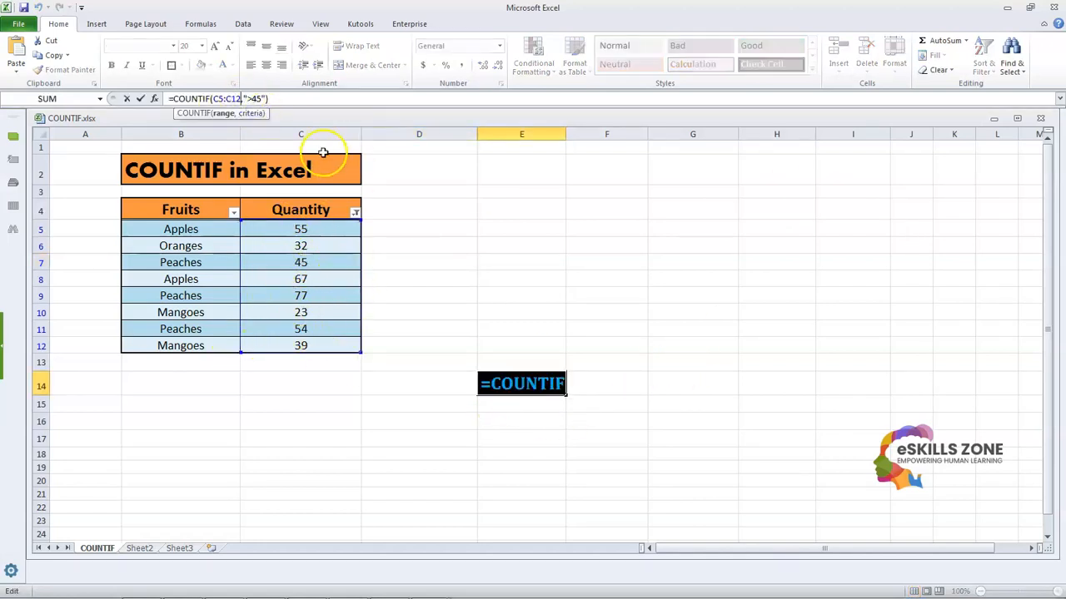
{"action": "key", "text": "Right"}
{"action": "key", "text": "Right"}
{"action": "key", "text": "Right"}
{"action": "key", "text": "Right"}
{"action": "key", "text": "Right"}
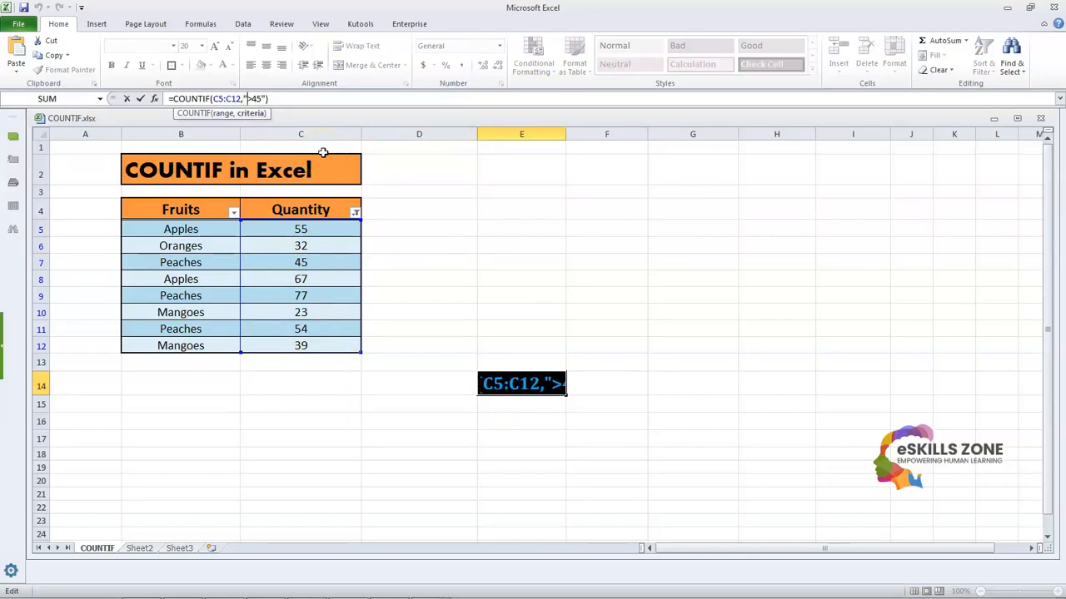
{"action": "key", "text": "BackSpace"}
{"action": "key", "text": "BackSpace"}
{"action": "key", "text": "BackSpace"}
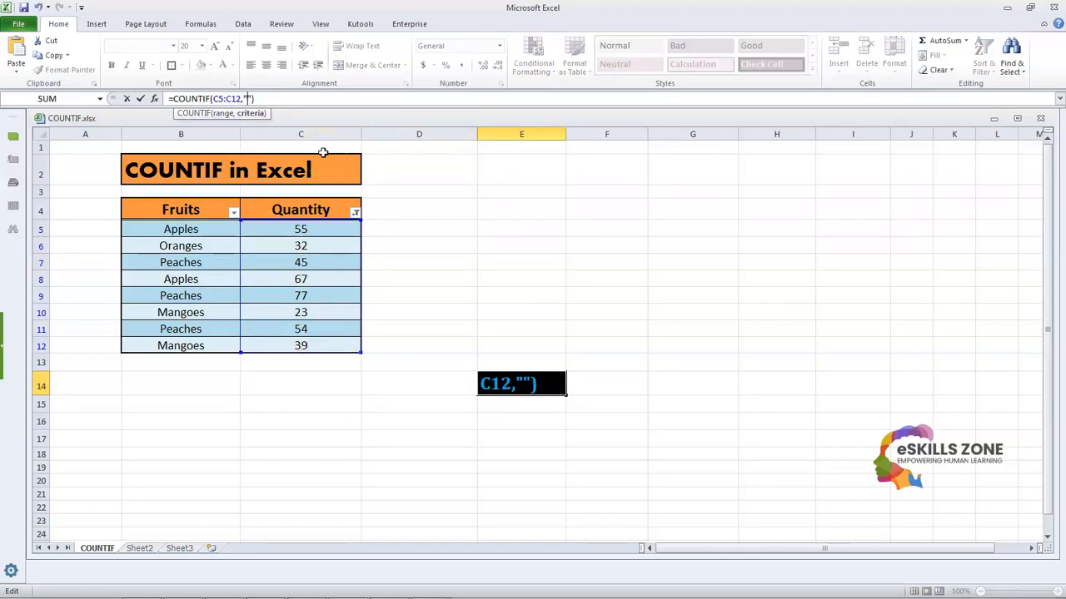
Complete the COUNTIF criteria in cell E14 as "<>"&C7, and reselect the cell.
{"action": "type", "text": "<>\"&"}
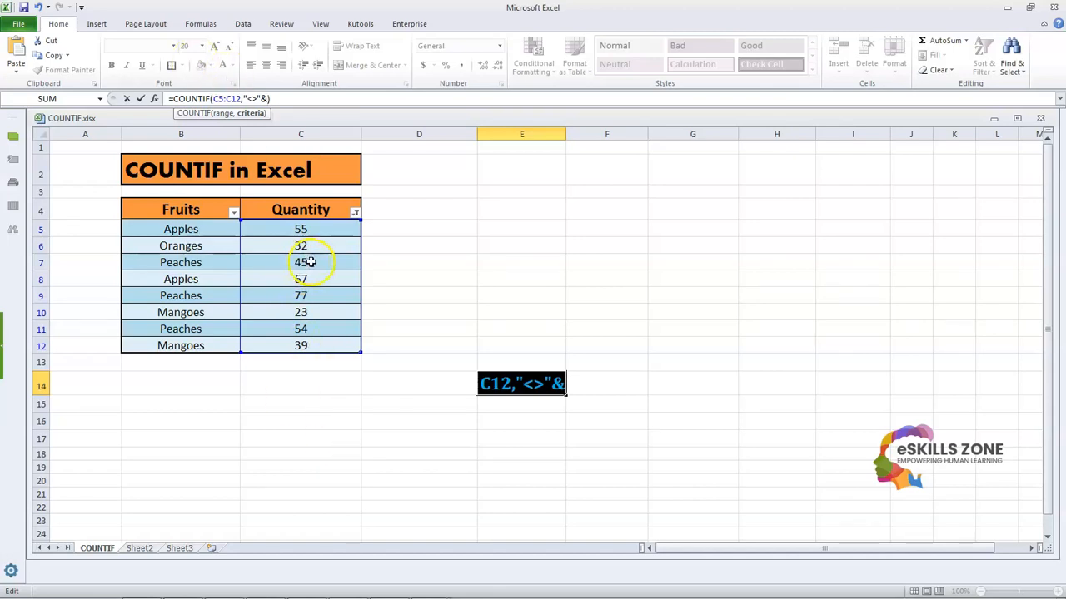
{"action": "type", "text": "C7"}
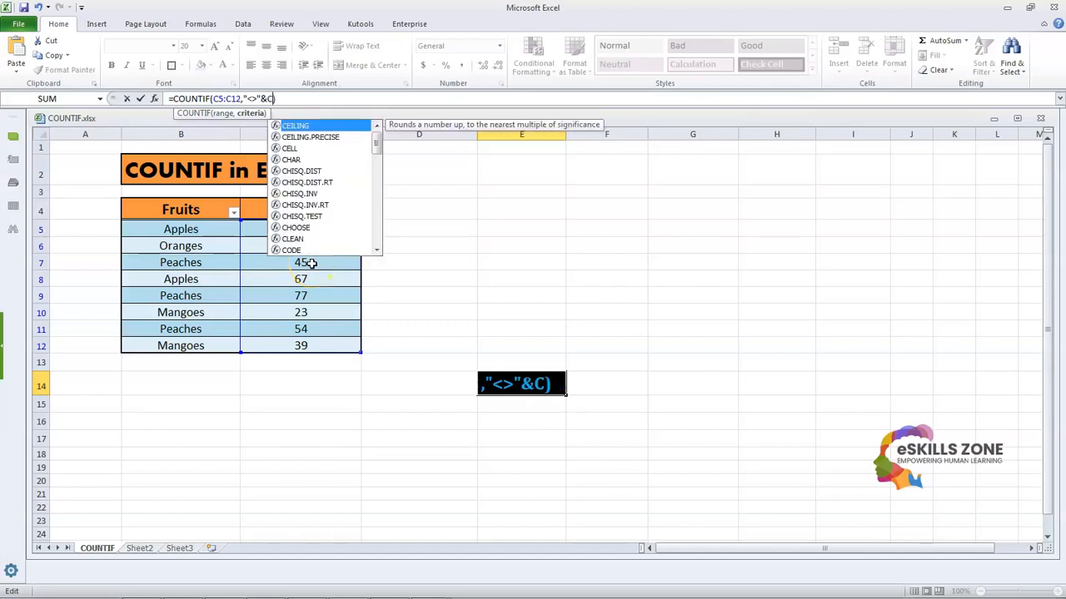
{"action": "key", "text": "Return"}
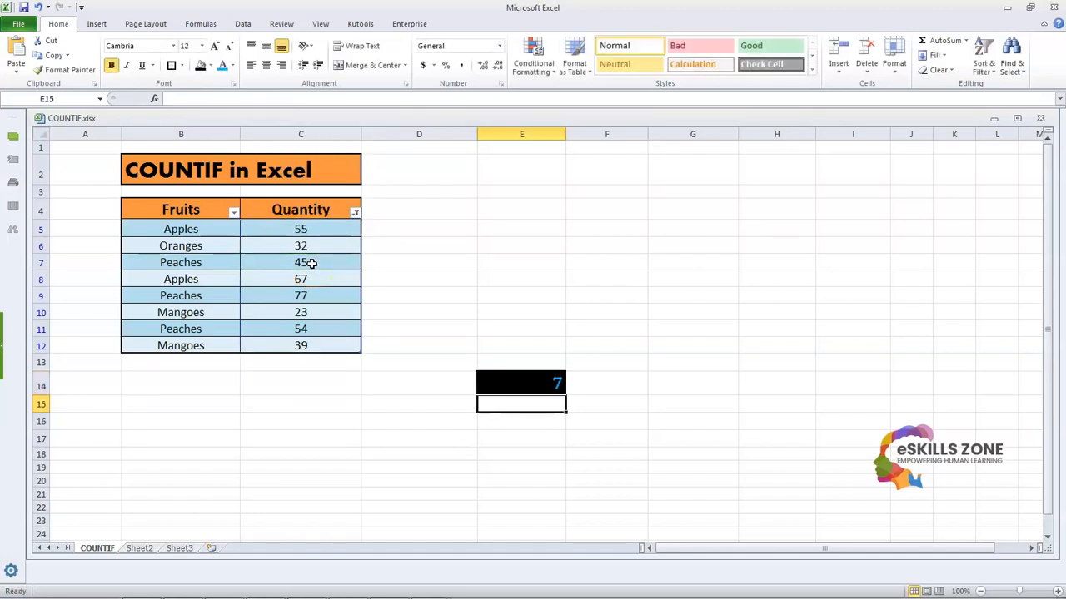
{"action": "left_click", "coordinate": [535, 382]}
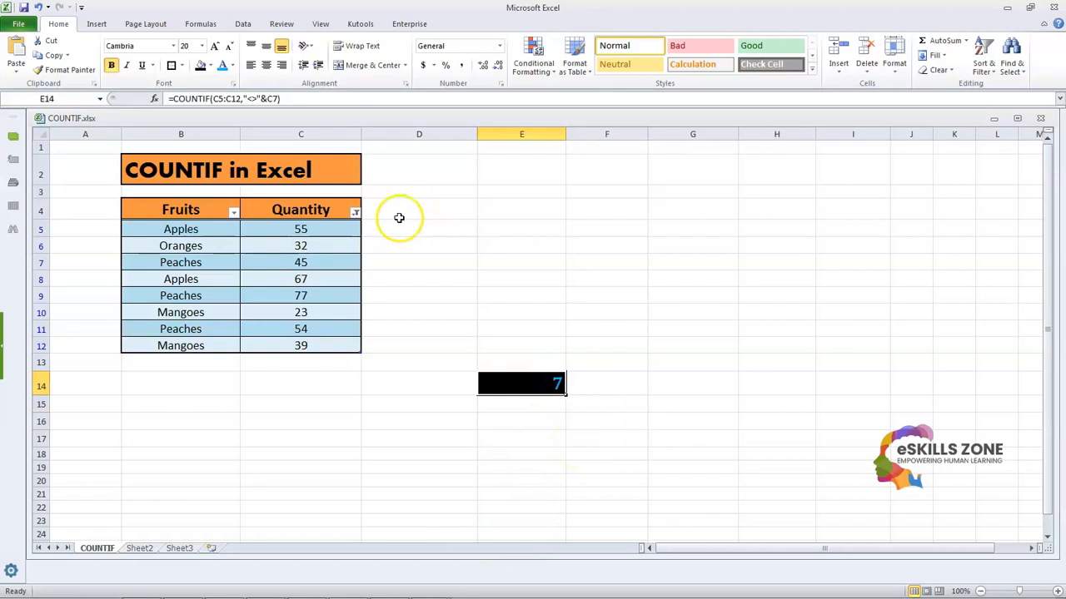
Filter the Quantity column for values that do not equal 45, and select the remaining quantities to check their count.
{"action": "left_click", "coordinate": [355, 214]}
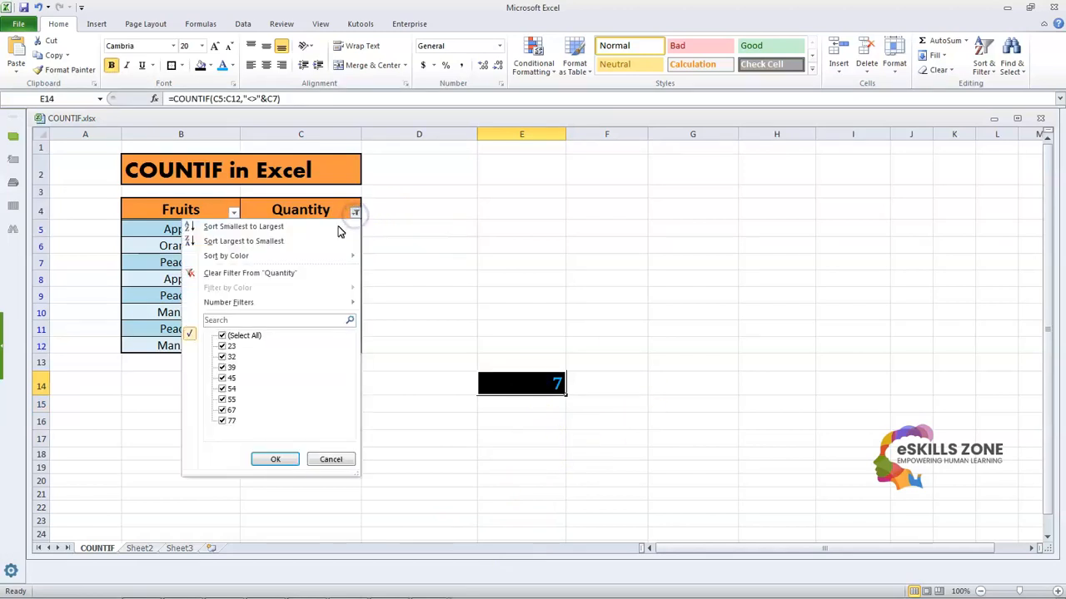
{"action": "mouse_move", "coordinate": [325, 304]}
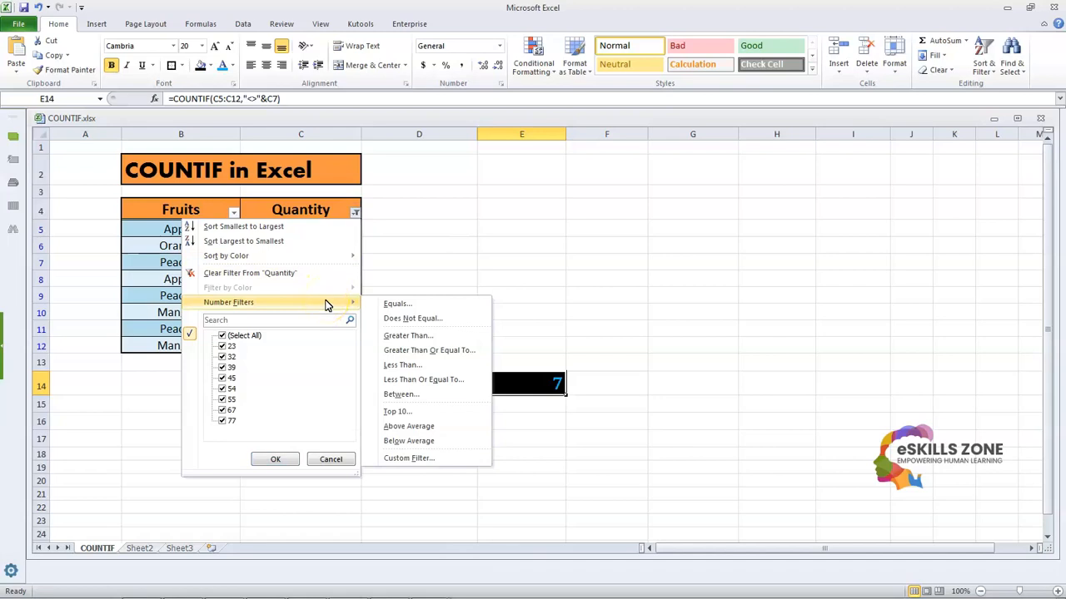
{"action": "left_click", "coordinate": [422, 322]}
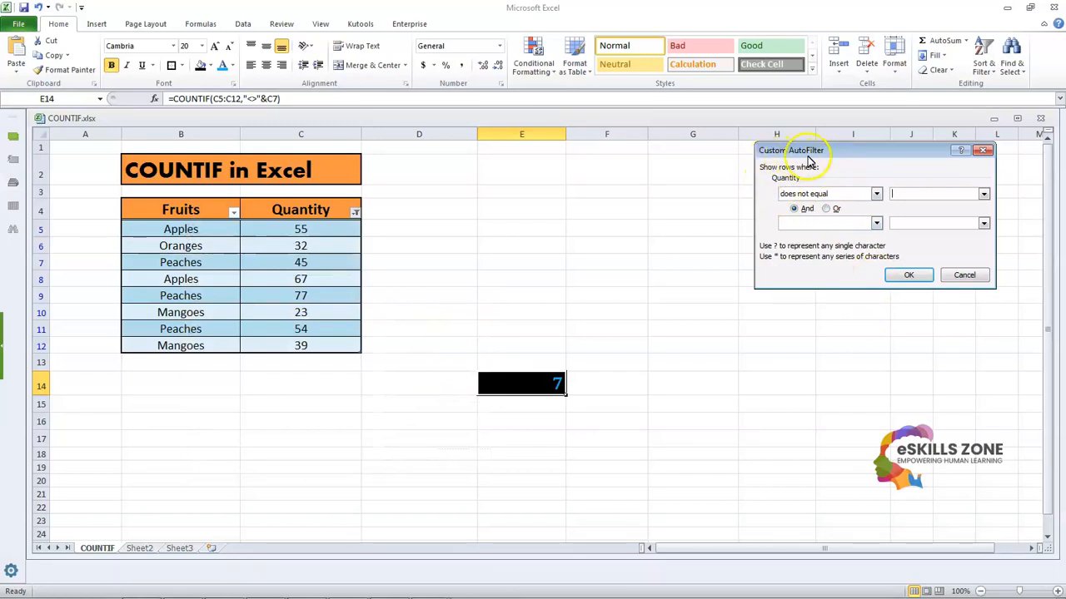
{"action": "left_click_drag", "start_coordinate": [861, 153], "coordinate": [625, 155]}
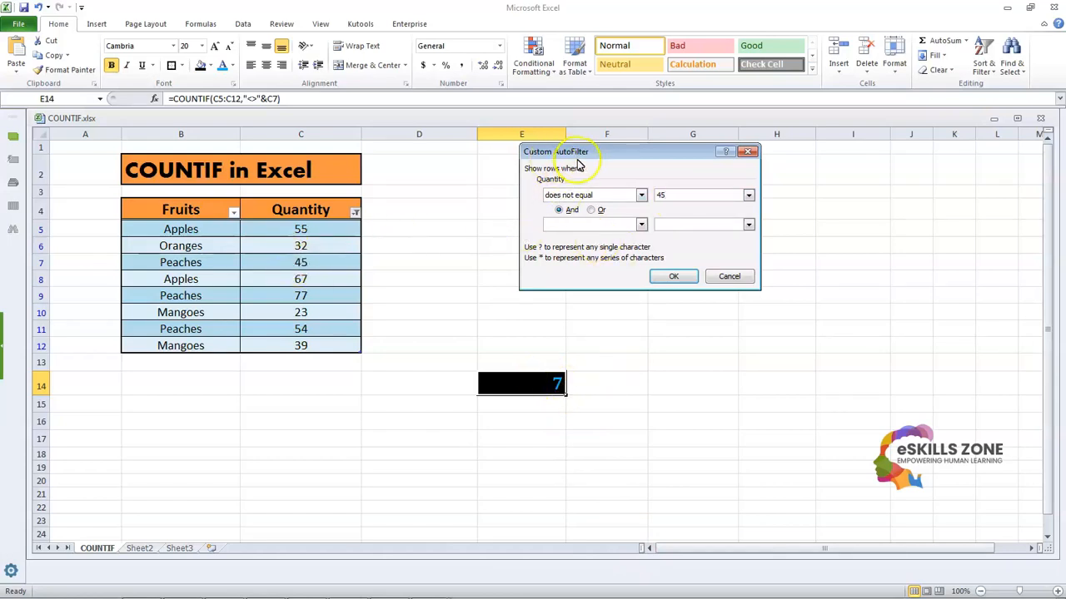
{"action": "left_click", "coordinate": [674, 276]}
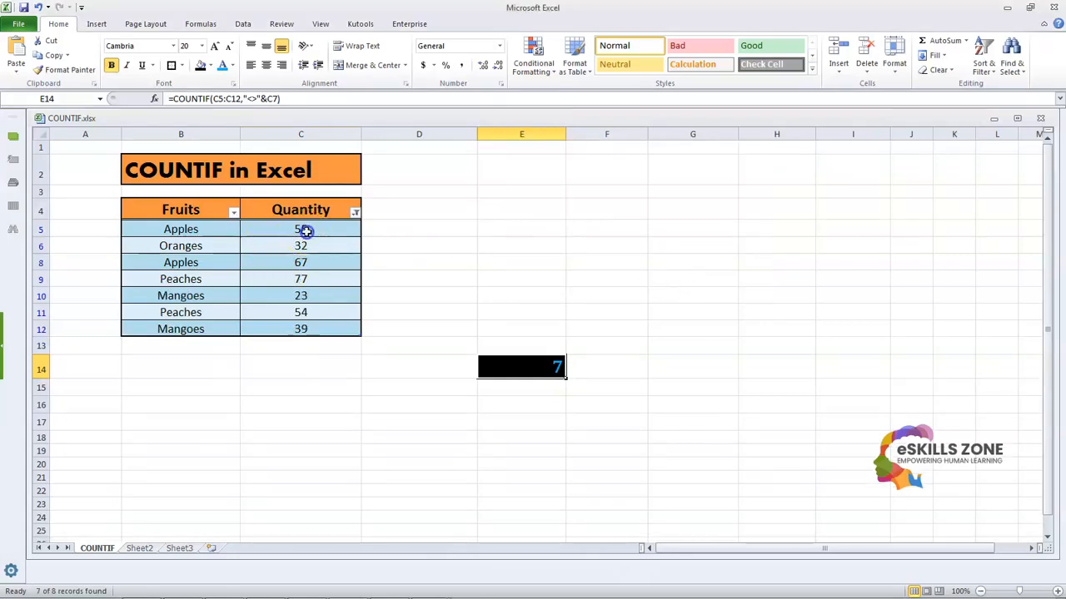
{"action": "left_click_drag", "start_coordinate": [306, 231], "coordinate": [316, 326]}
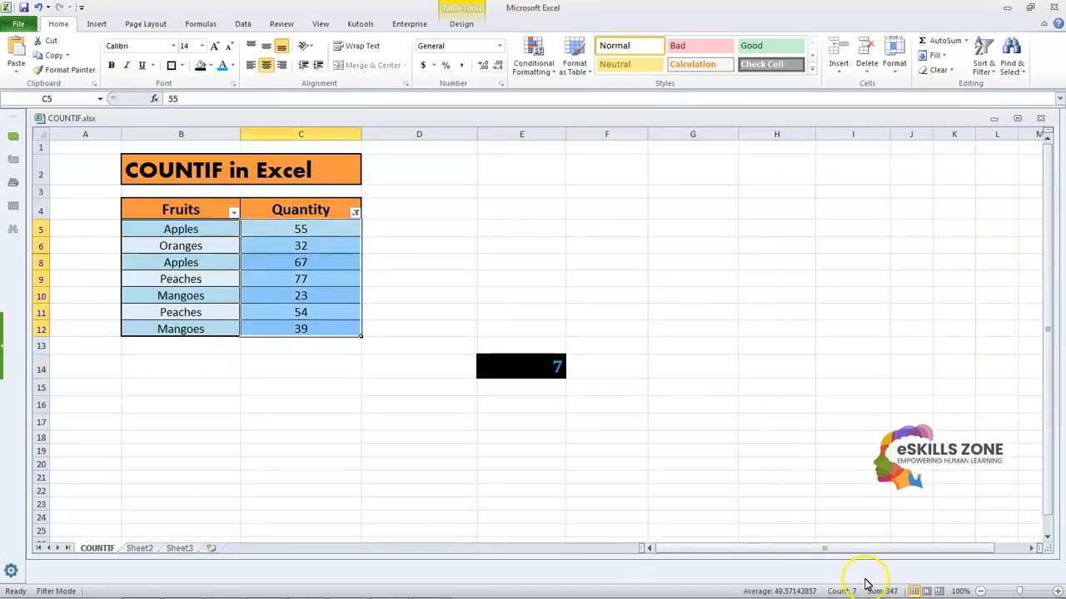